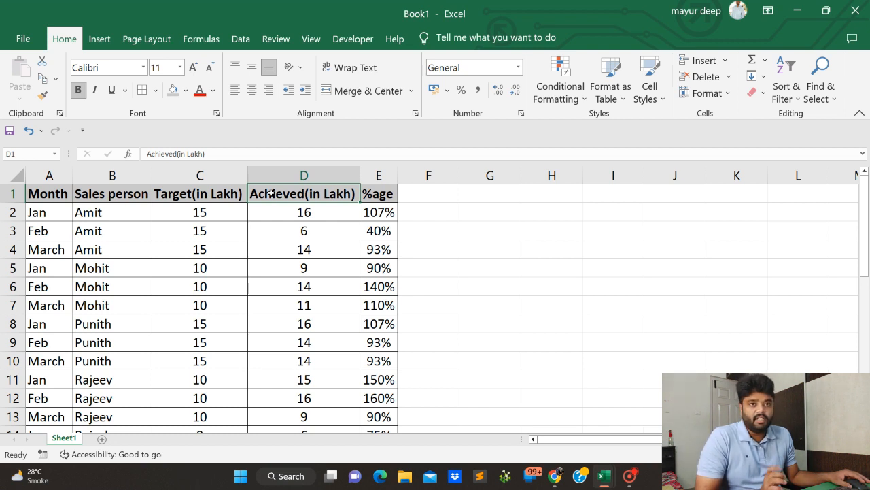
Examine the Month and Sales person columns of the sales table on Sheet1.
left_click(110, 193)
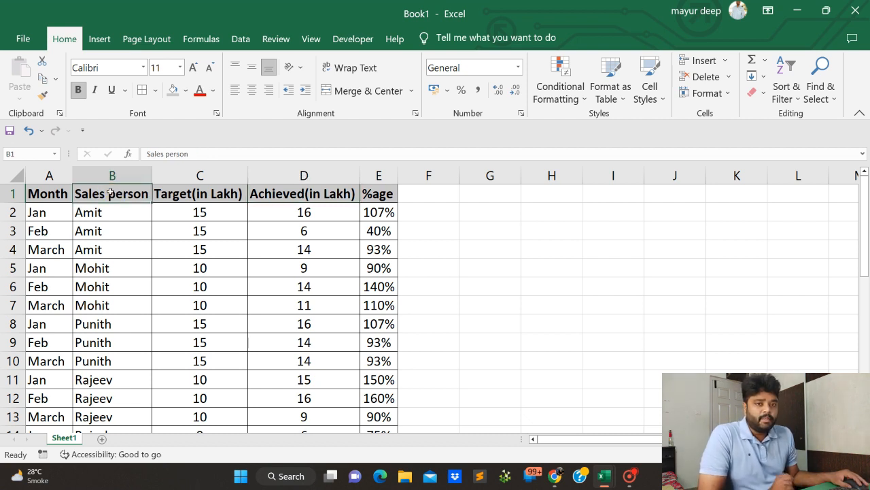
left_click(96, 213)
left_click(100, 262)
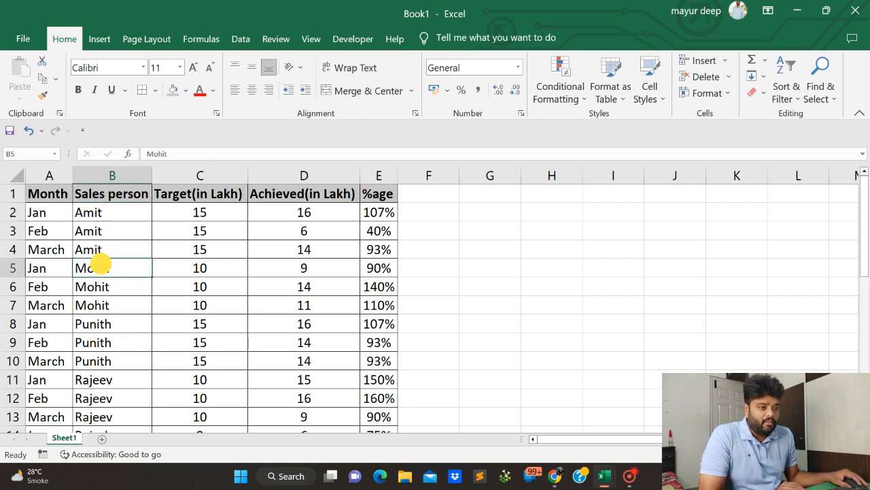
left_click(91, 344)
scroll(102, 350, "down", 2)
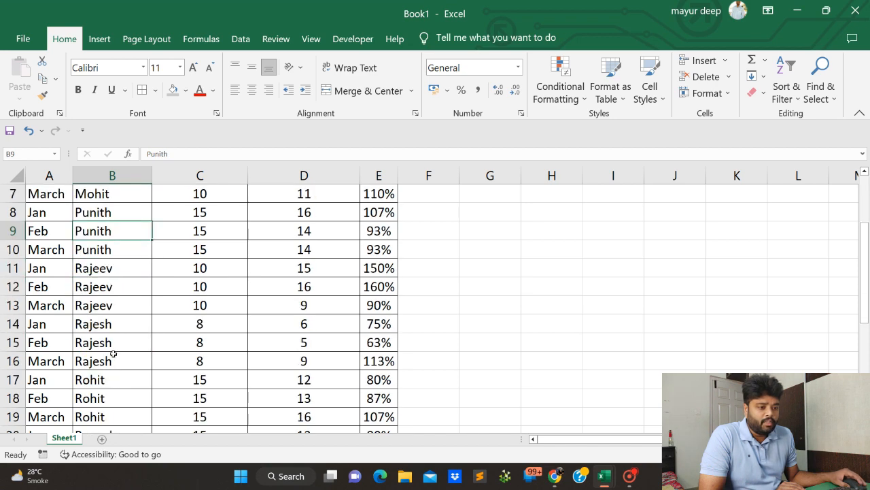
scroll(114, 356, "down", 2)
scroll(113, 354, "up", 1)
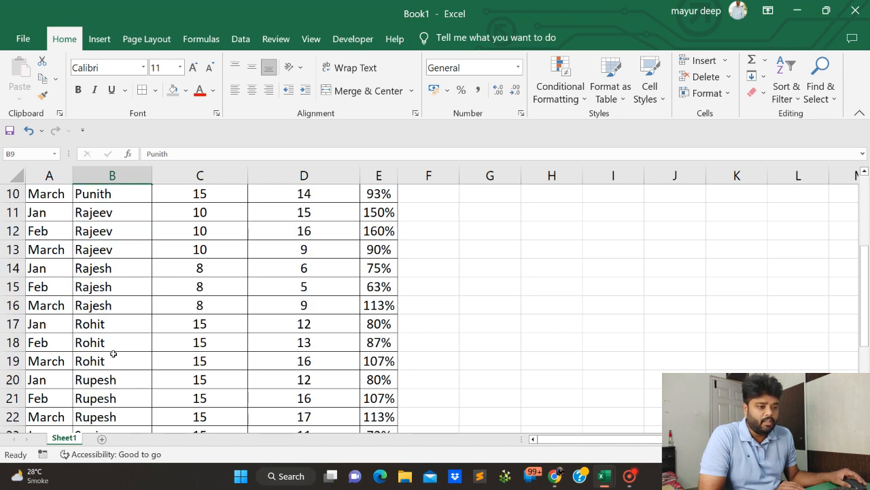
scroll(113, 356, "up", 3)
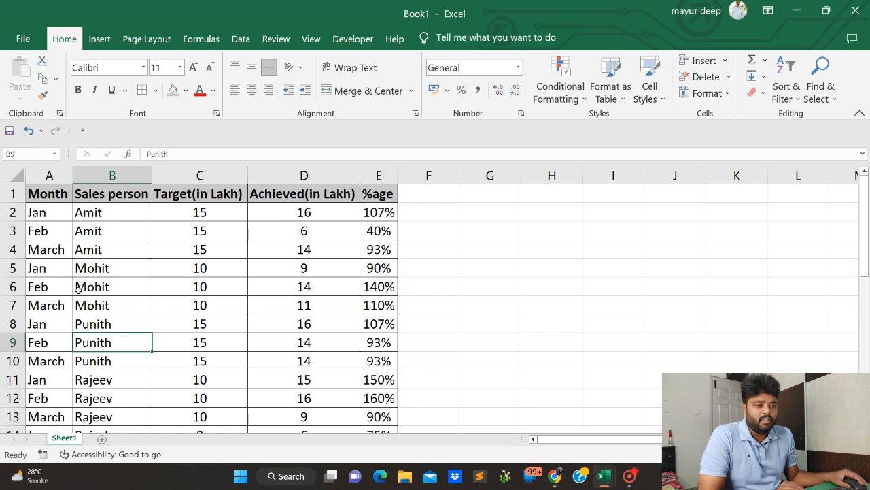
left_click(36, 216)
left_click(40, 230)
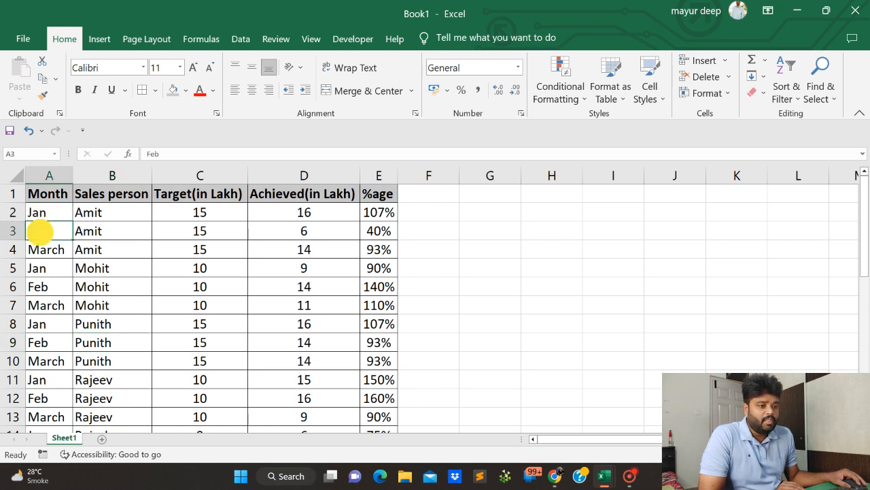
left_click(43, 250)
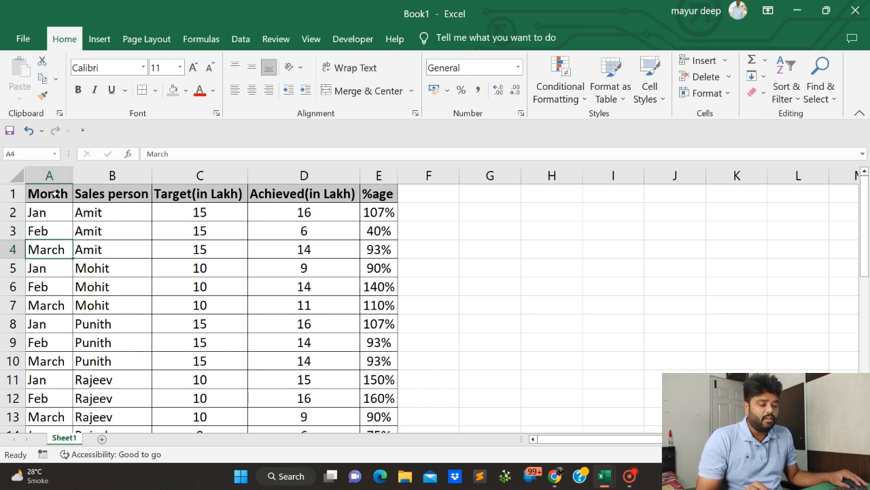
mouse_move(57, 194)
left_mouse_down()
mouse_move(146, 194)
mouse_move(58, 196)
left_mouse_up()
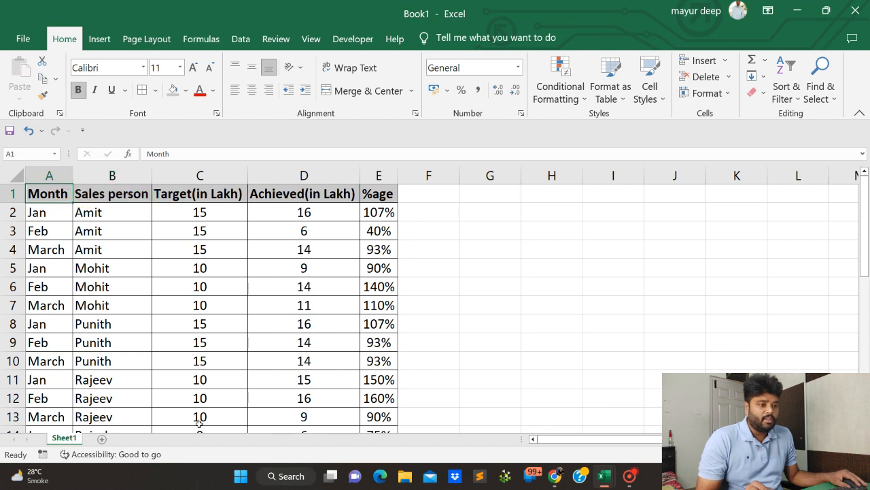
Add a new worksheet and enter the heading Month in cell A1.
left_click(102, 440)
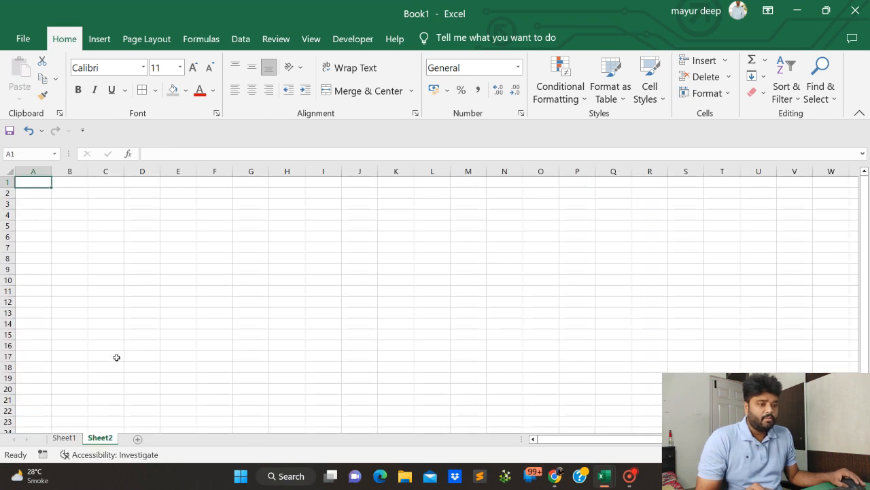
type("Month")
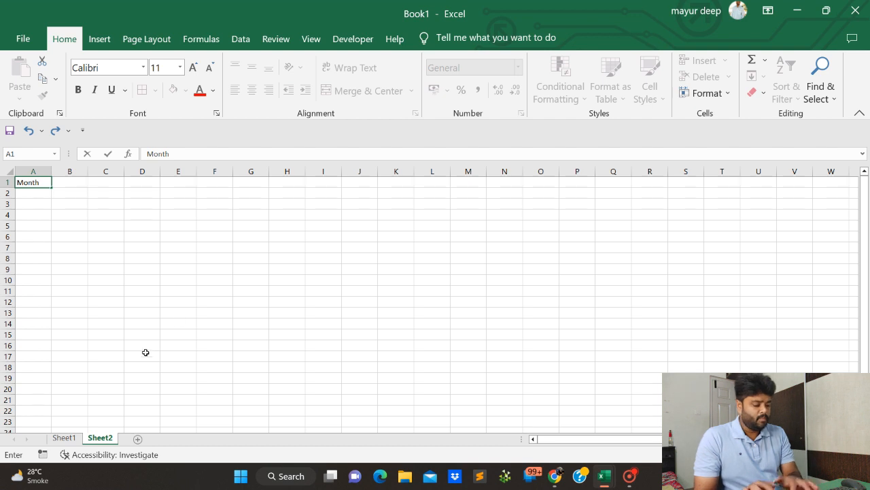
left_click(178, 324)
scroll(430, 299, "up", 4)
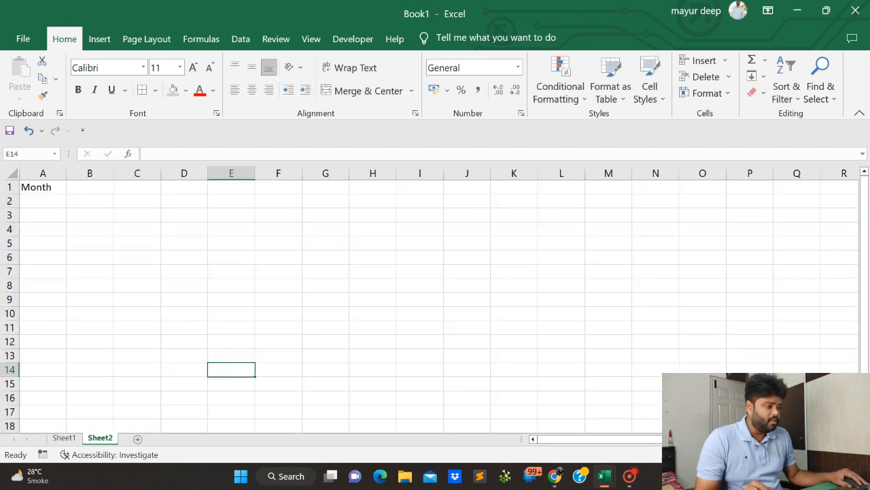
scroll(449, 367, "up", 1)
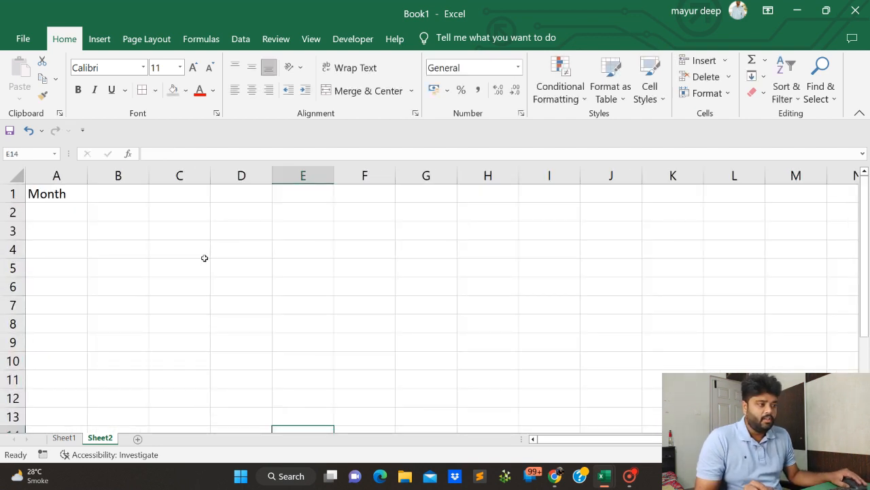
Enter the heading Sales person in cell B1 of the new worksheet.
left_click(109, 187)
type("Sal")
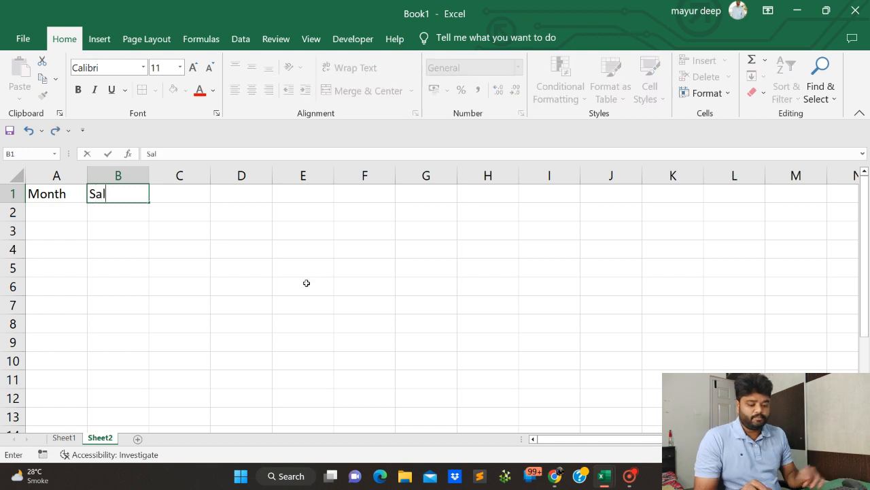
type("es person")
key("Tab")
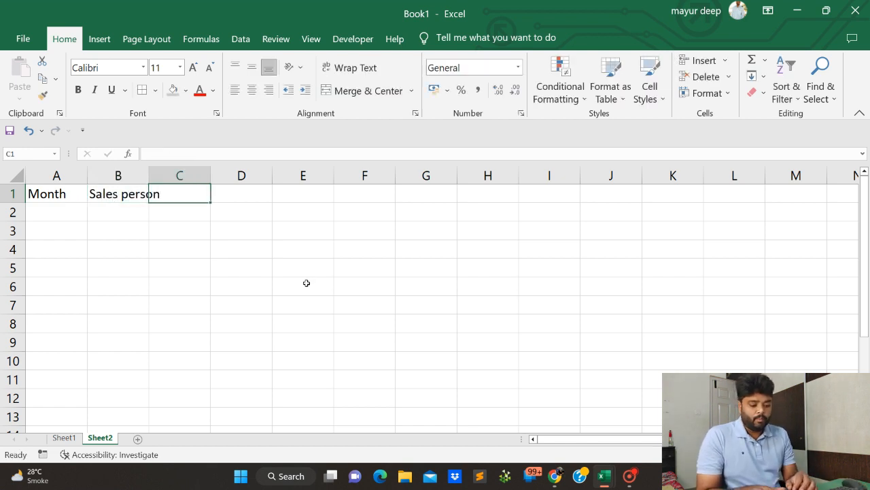
Enter the heading %age achieved in cell C1, beside the Sales person heading.
type("age")
key("Return")
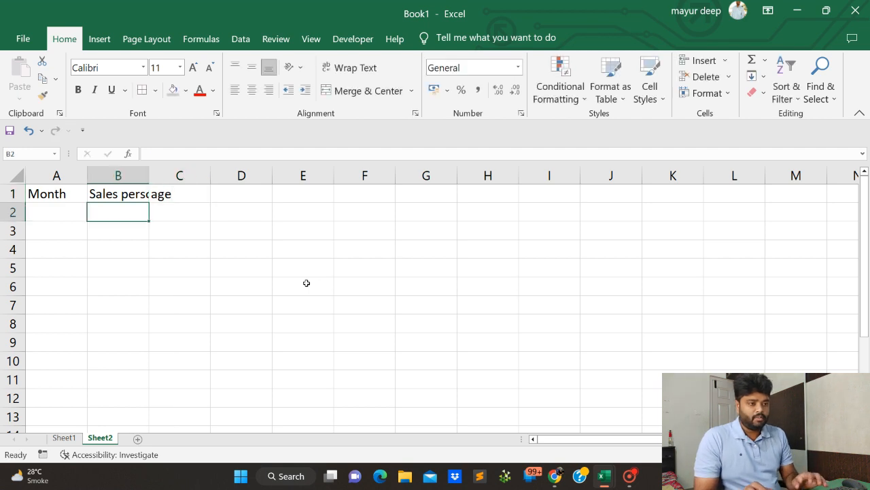
key("Up")
key("Right")
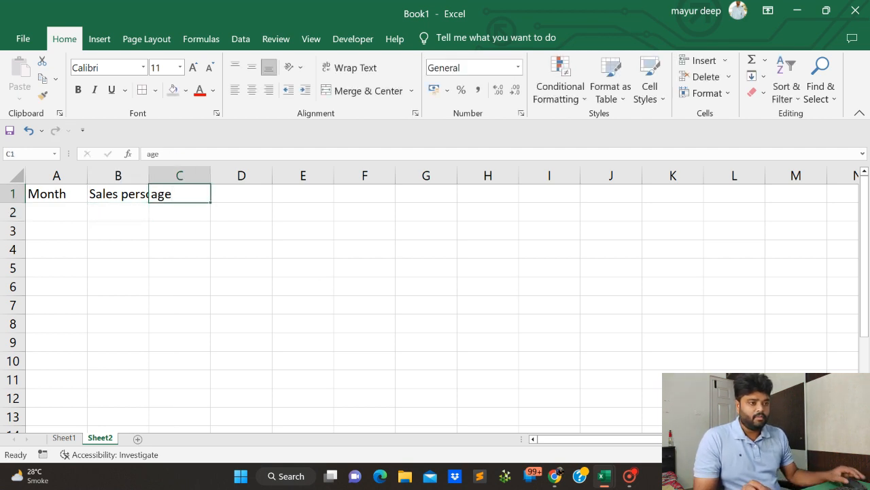
key("F2")
key("BackSpace")
key("BackSpace")
key("BackSpace")
type("%ag")
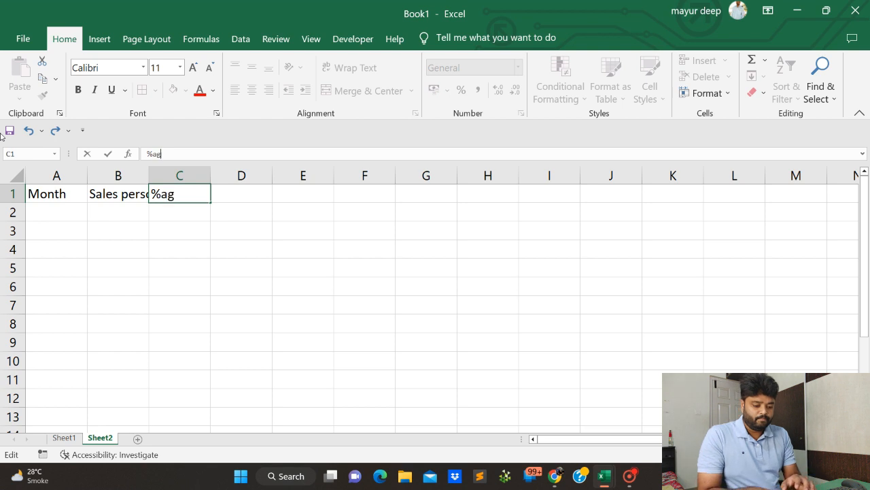
type("e achieved")
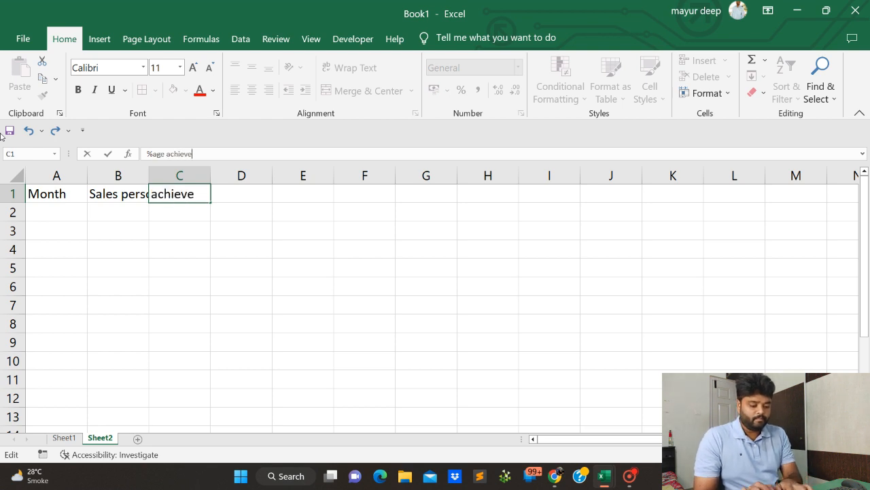
key("Return")
Autofit all column widths on Sheet2 to the heading text.
key("ctrl+a")
key("alt+h")
key("o")
key("i")
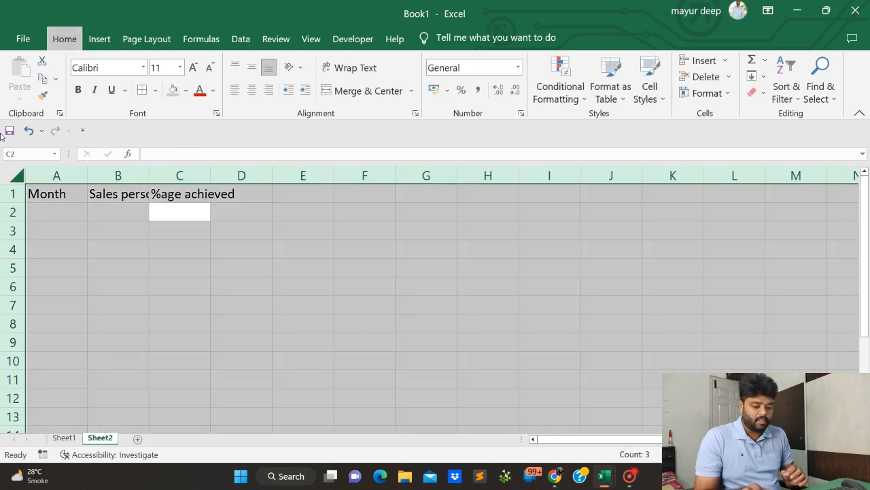
Fill in Jan, Feb and March below the Month heading in cells A2 to A4.
key("Up")
key("Left")
key("Left")
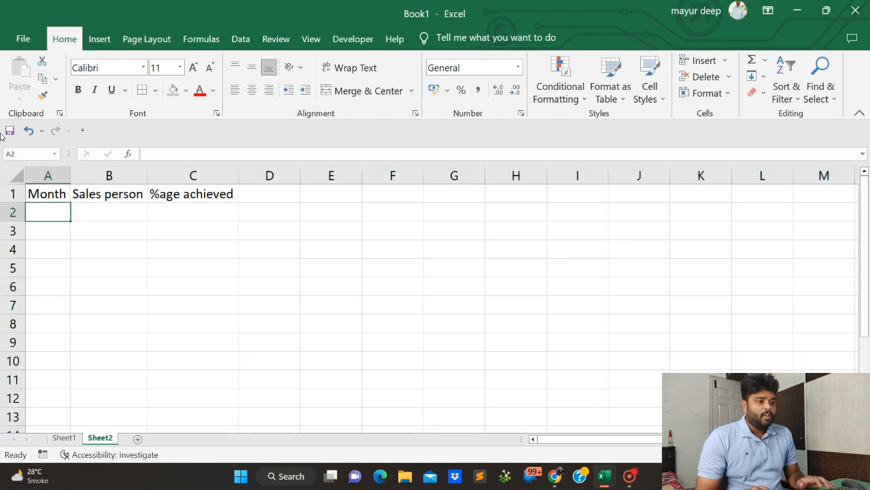
type("Jan")
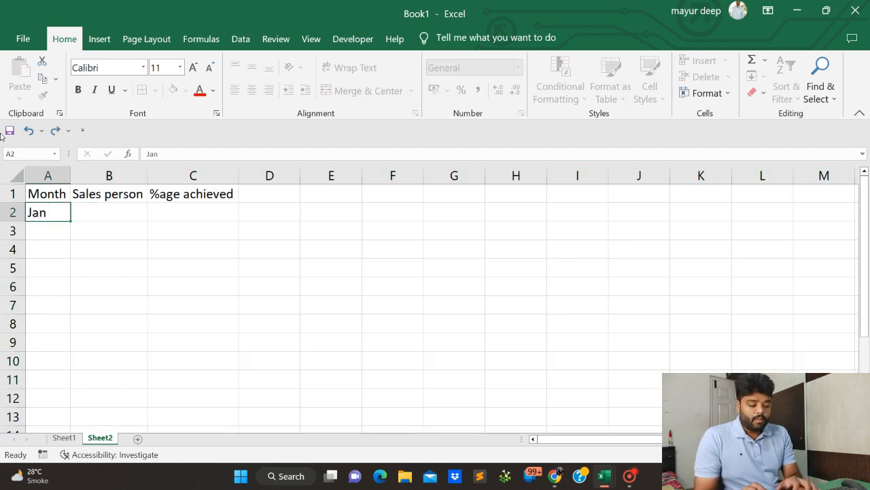
key("Return")
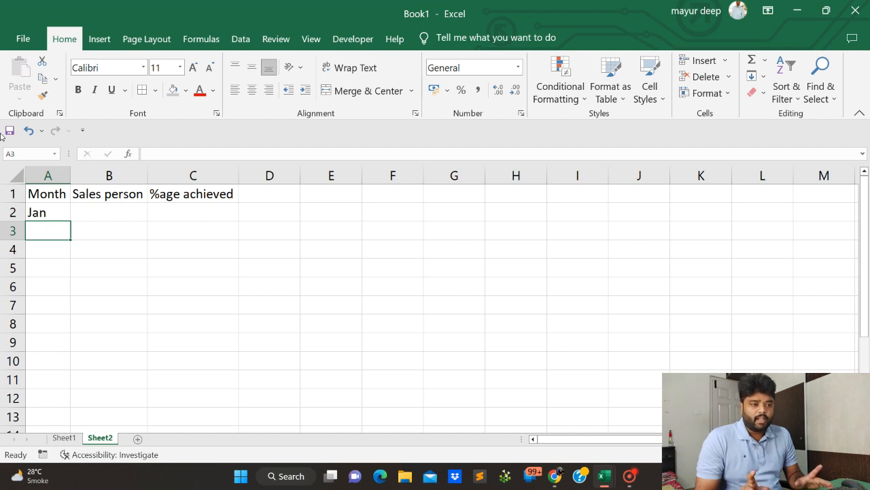
type("Mar")
key("BackSpace")
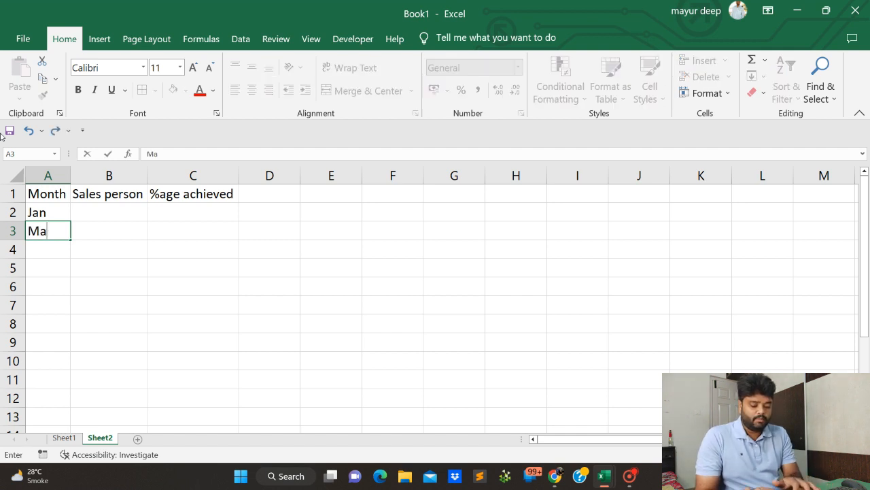
key("BackSpace")
key("BackSpace")
type("Feb")
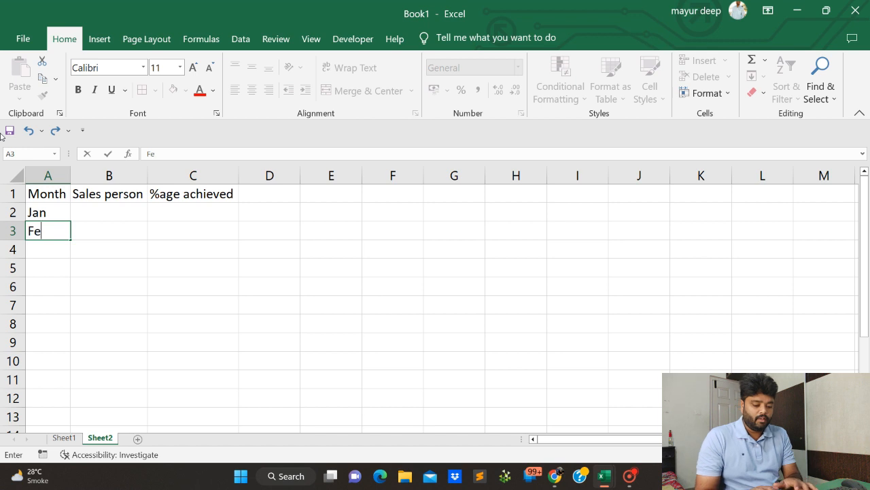
key("Return")
type("March")
key("Return")
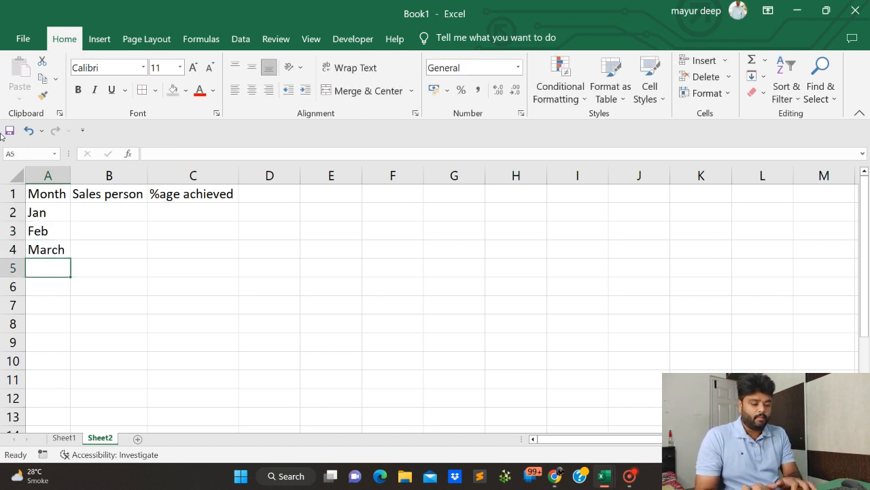
Clear the three month entries from cells A2 to A4.
key("Up")
key("Right")
key("Up")
key("Up")
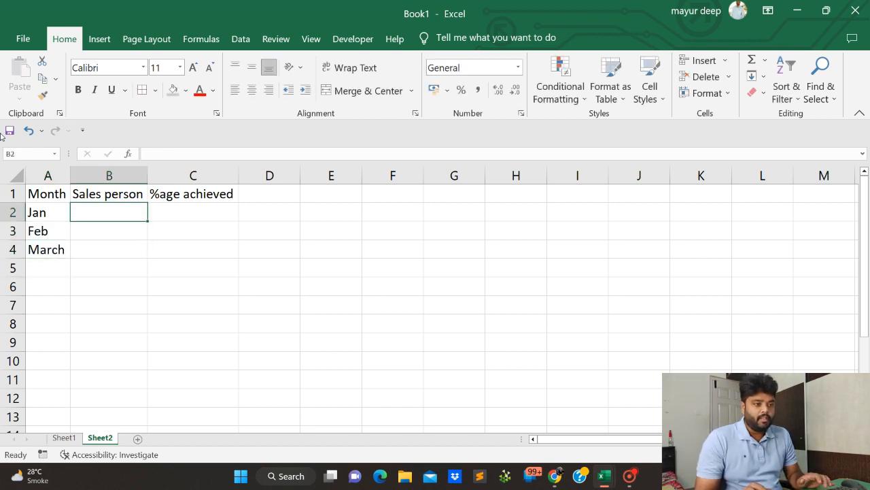
key("Left")
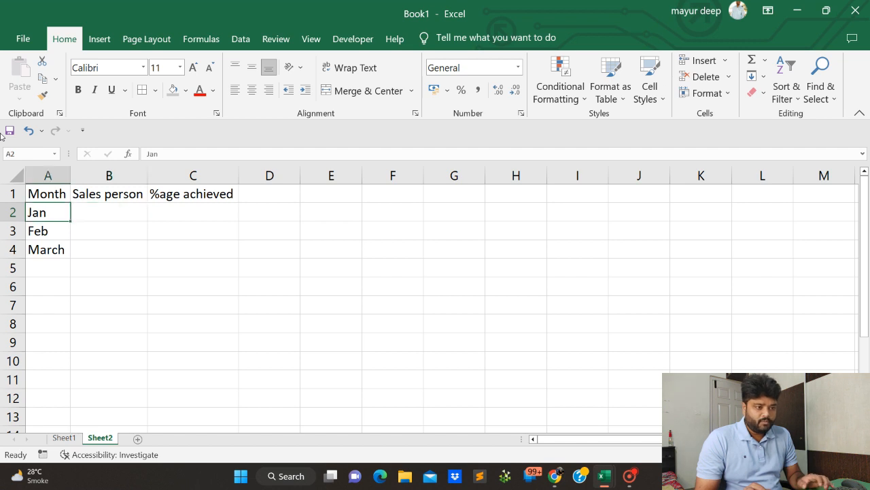
key("shift+Down")
key("shift+Down")
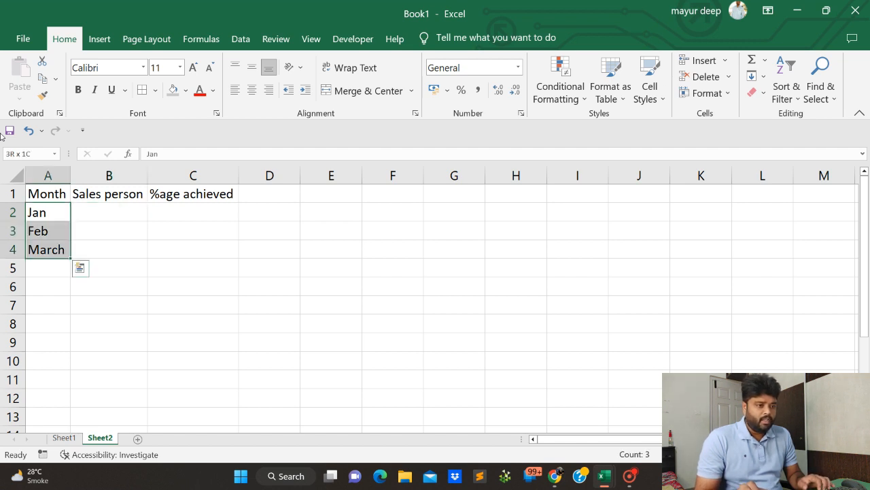
key("Delete")
key("Down")
key("Up")
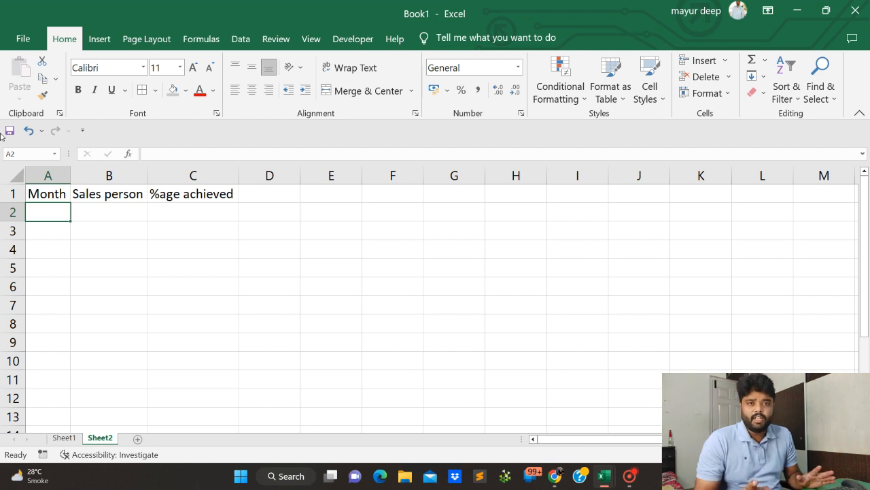
Enter a sales person's name in cell B2 as a trial and delete it again.
key("Tab")
type("AMo")
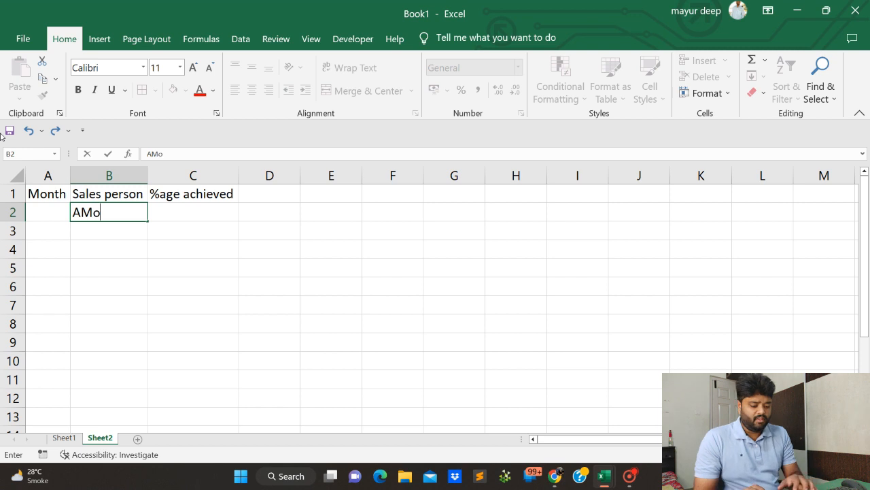
key("BackSpace")
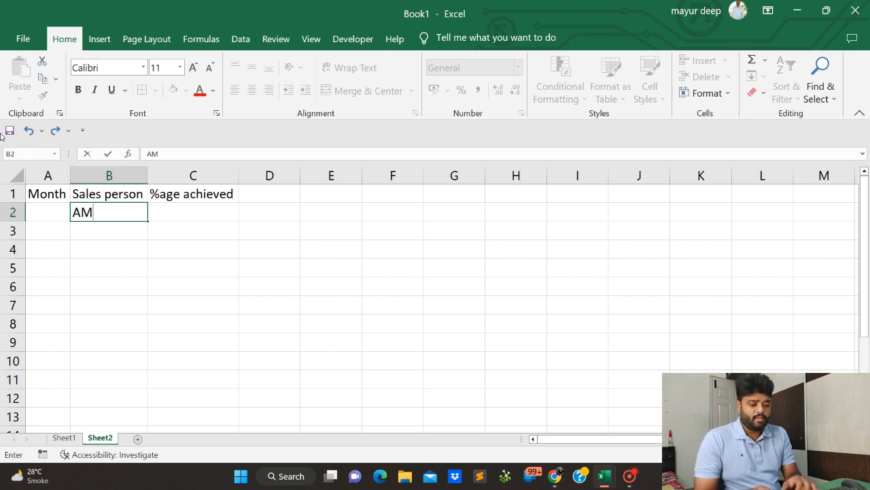
key("BackSpace")
type("mit")
key("Return")
key("Up")
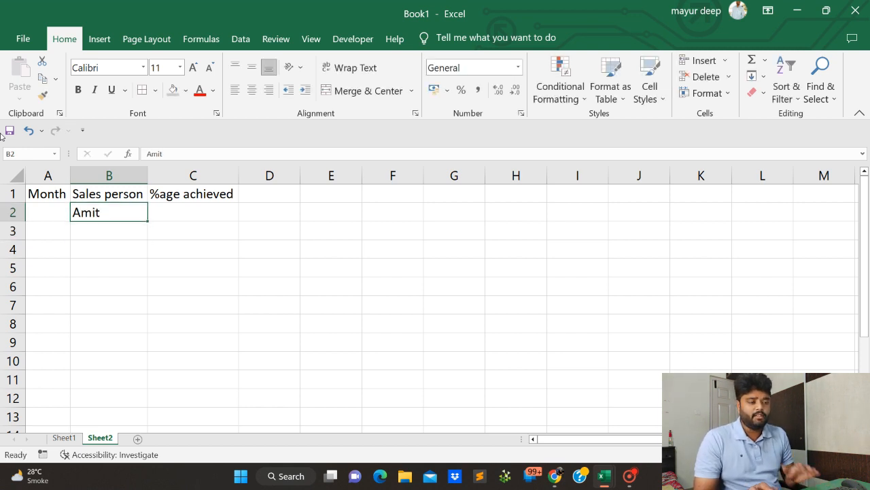
key("Delete")
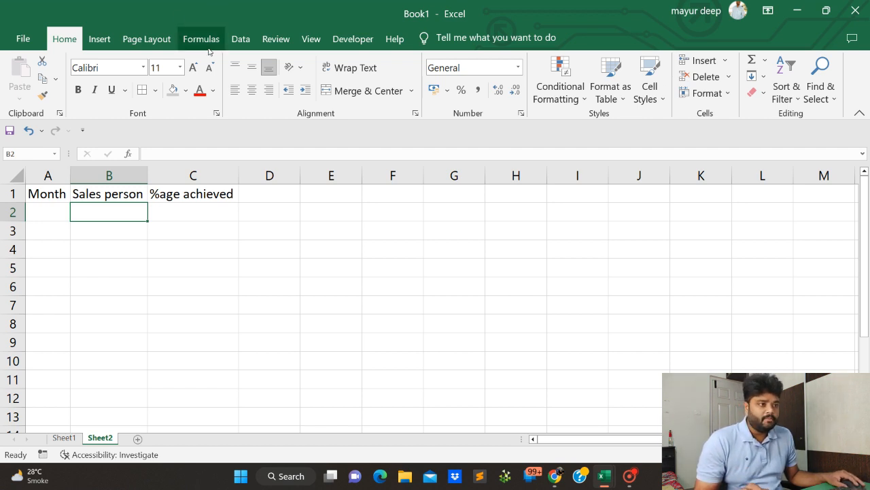
Bring up the data tools that include Data Validation and select cell A2 on Sheet2.
left_click(44, 206)
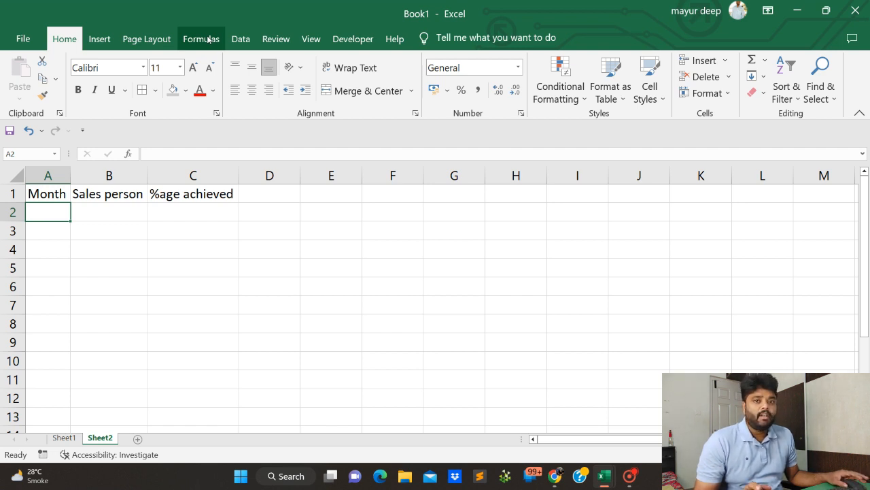
left_click(245, 41)
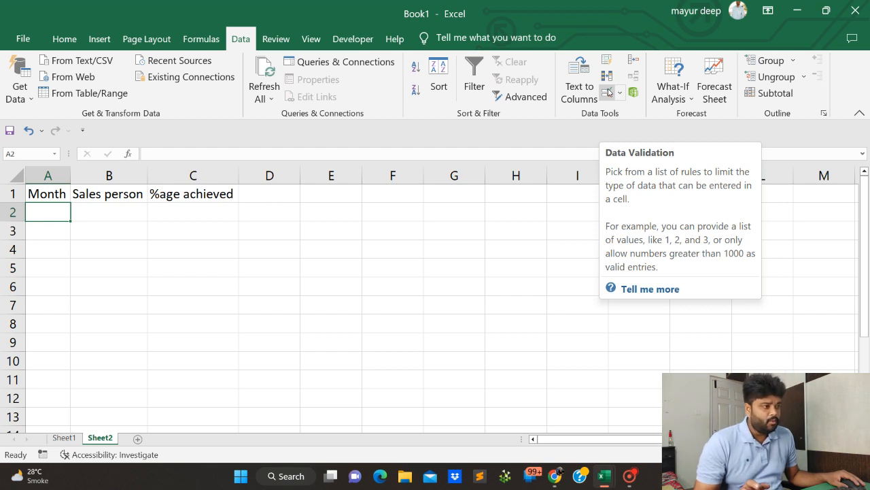
left_click_drag(51, 215, 150, 255)
left_click_drag(109, 212, 135, 391)
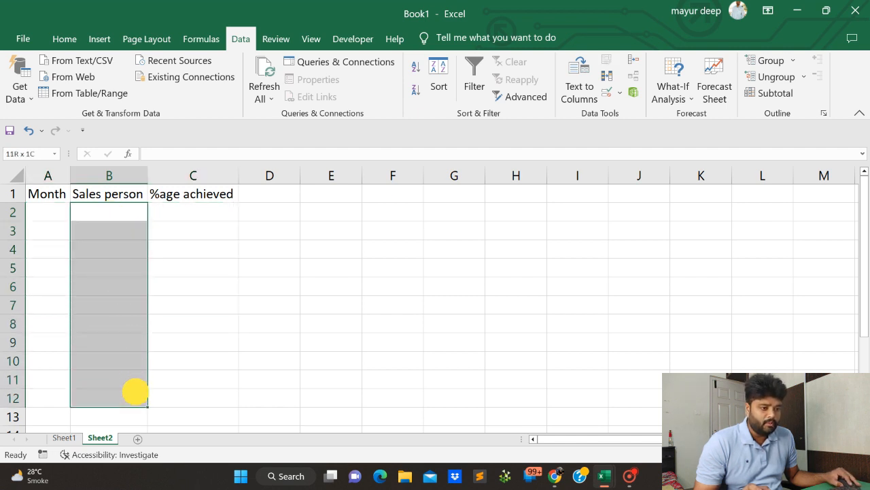
left_click(47, 207)
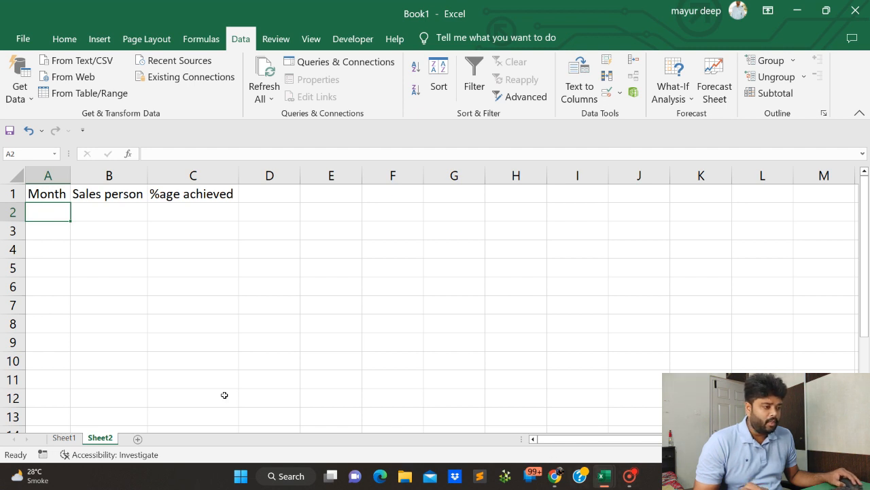
Copy all month entries below the Month heading on Sheet1 and paste them into Sheet2 starting at cell A2.
left_click(63, 437)
left_click(37, 212)
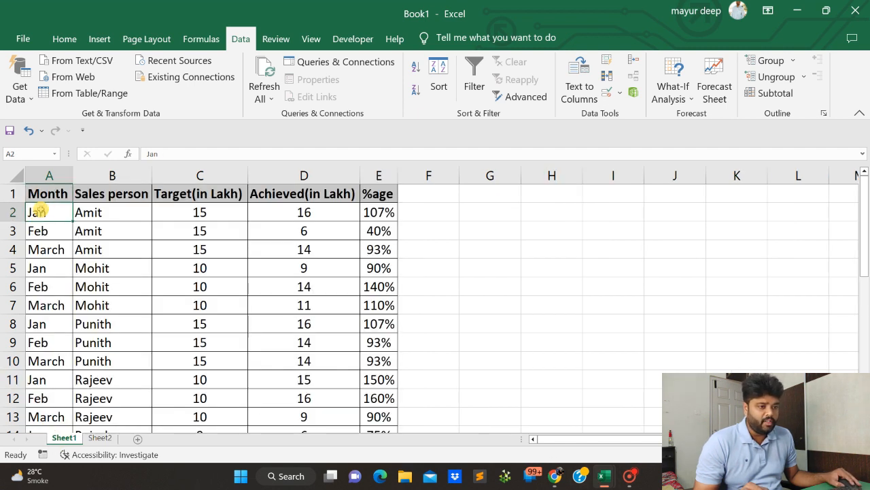
key("ctrl+shift+Down")
key("ctrl+c")
left_click(100, 438)
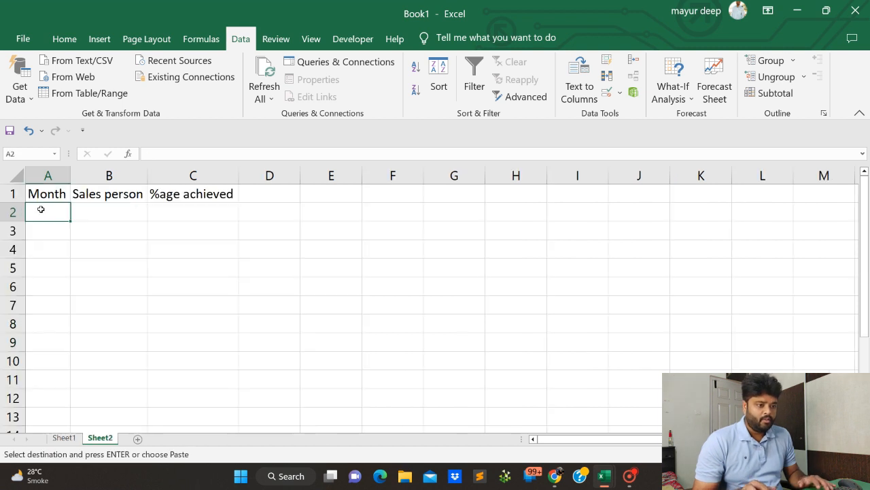
key("ctrl+v")
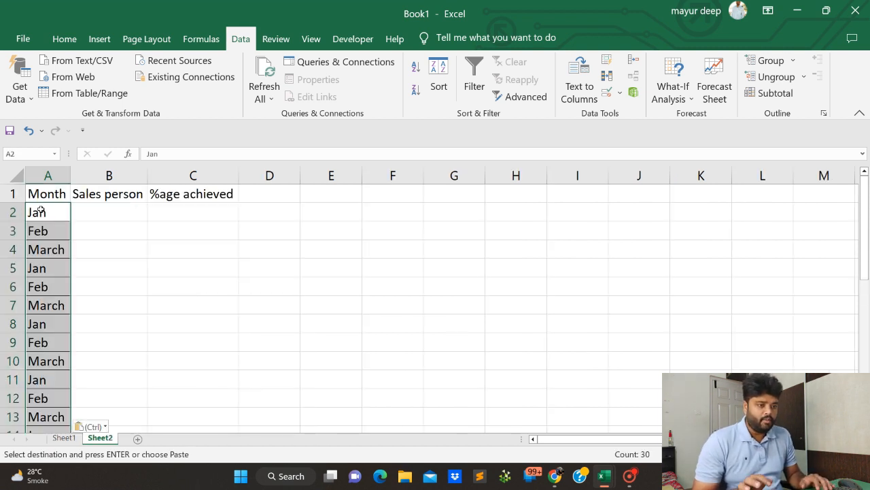
Examine the repeated entries in the Sales person column on Sheet1, then return to cell B2 on Sheet2.
left_click(104, 225)
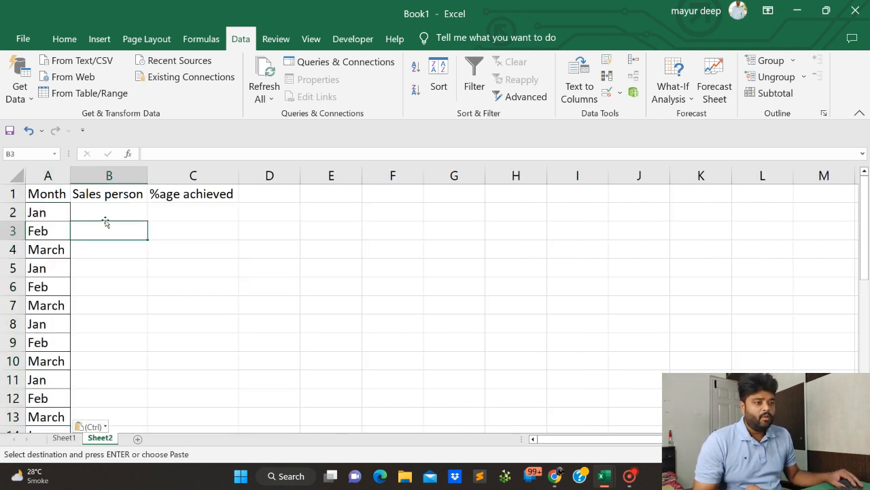
left_click(102, 213)
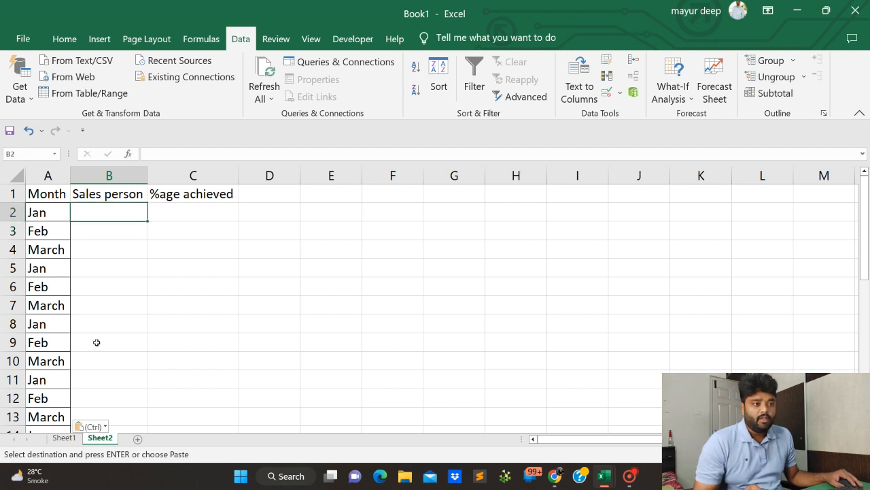
left_click(70, 439)
scroll(87, 301, "up", 3)
scroll(87, 301, "up", 3)
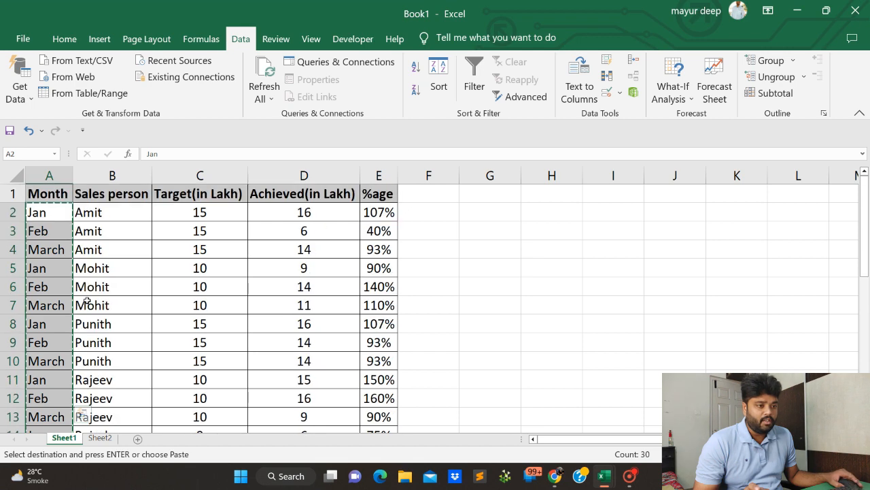
left_click(117, 270)
left_click(119, 340)
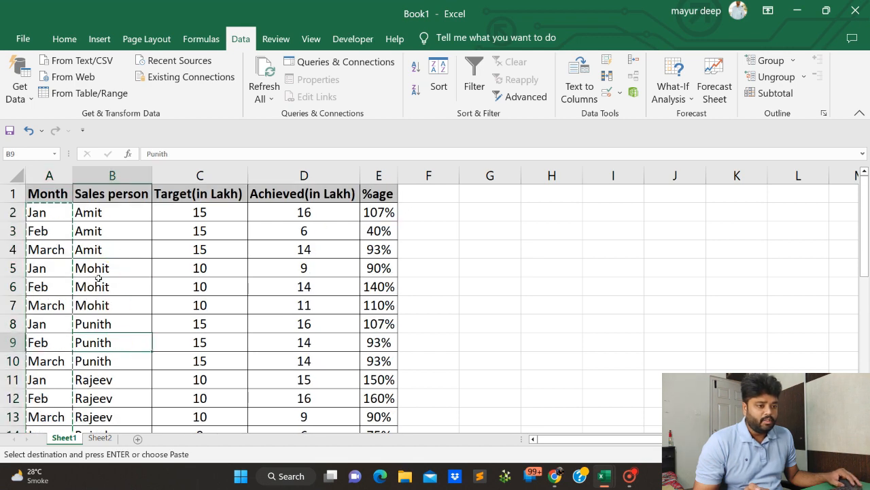
left_click(100, 438)
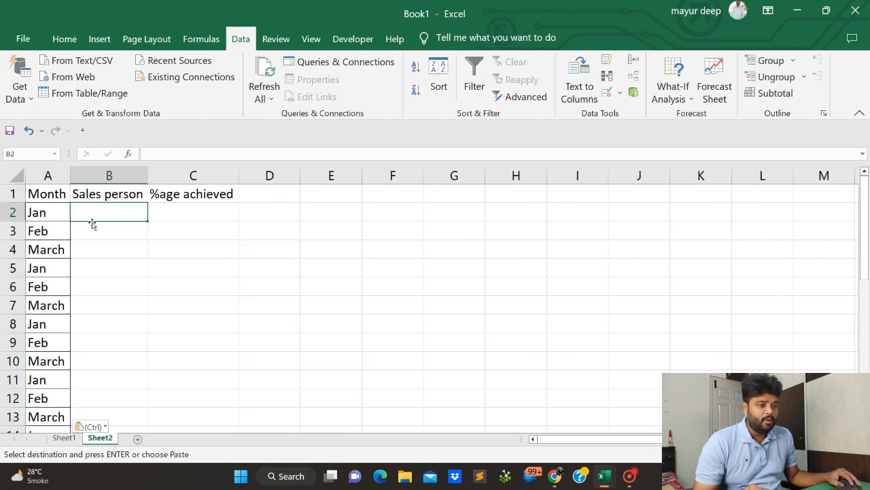
left_click(98, 214)
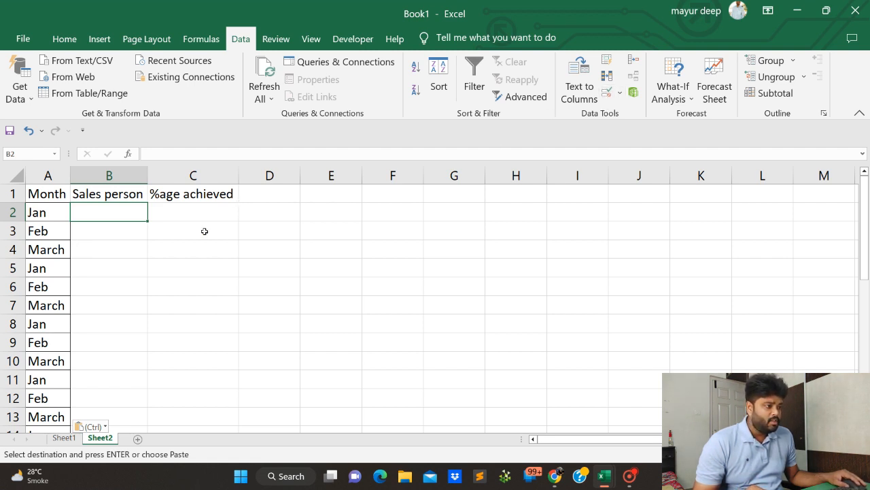
left_click_drag(100, 219, 114, 402)
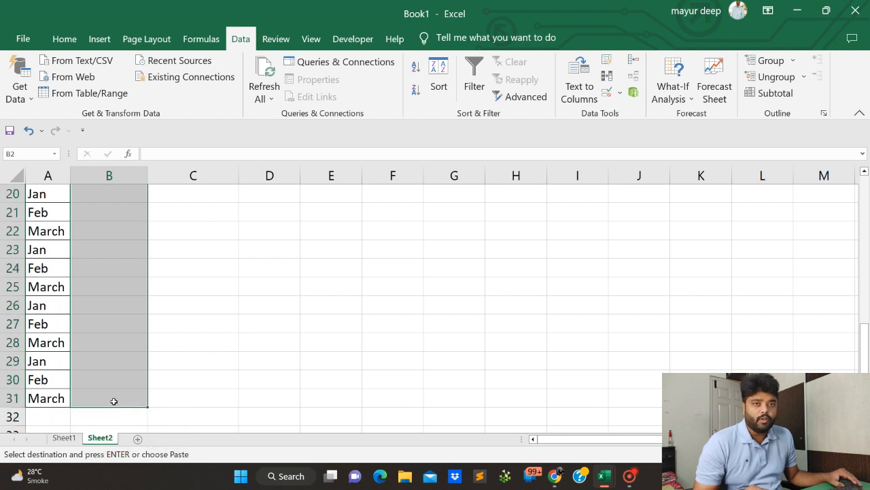
scroll(113, 401, "up", 6)
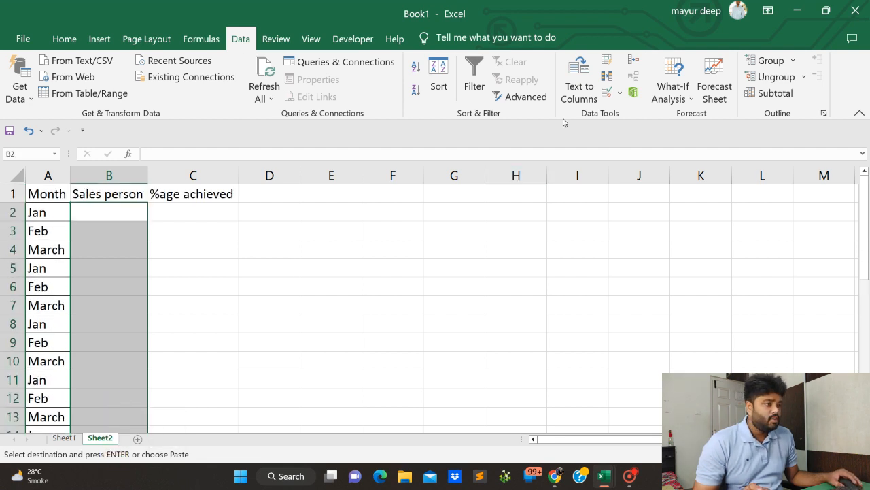
left_click(619, 93)
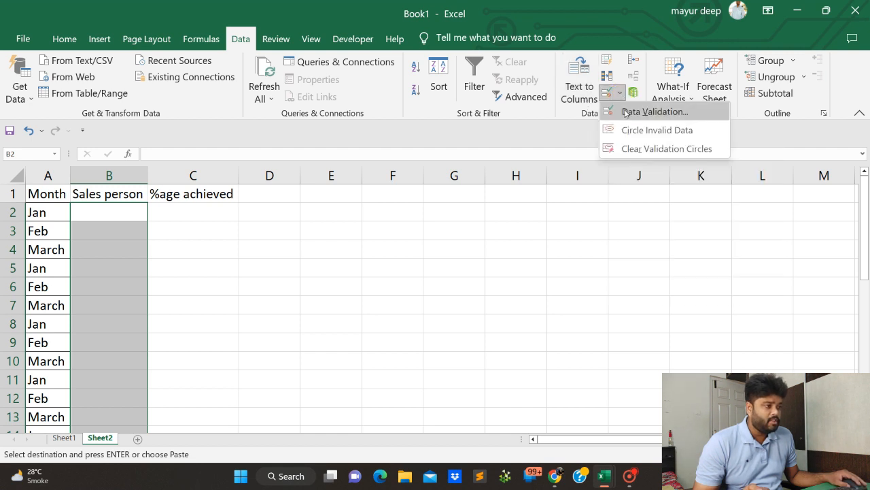
left_click(626, 112)
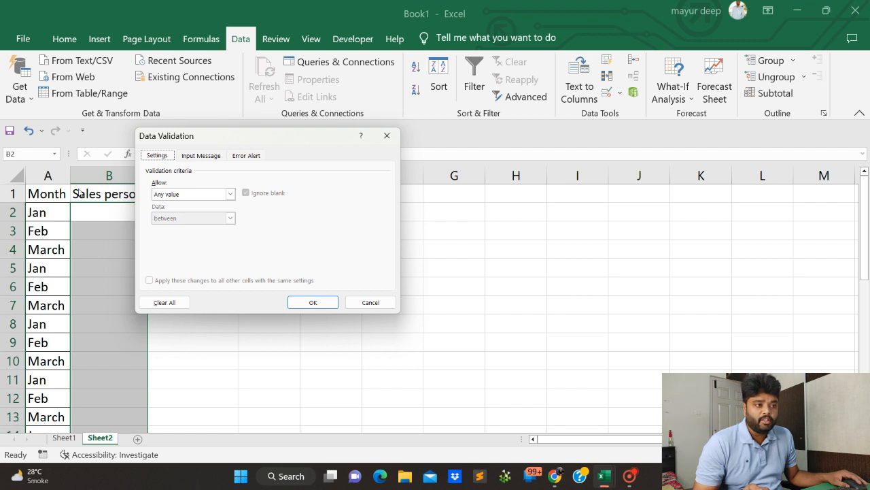
left_click_drag(196, 135, 374, 133)
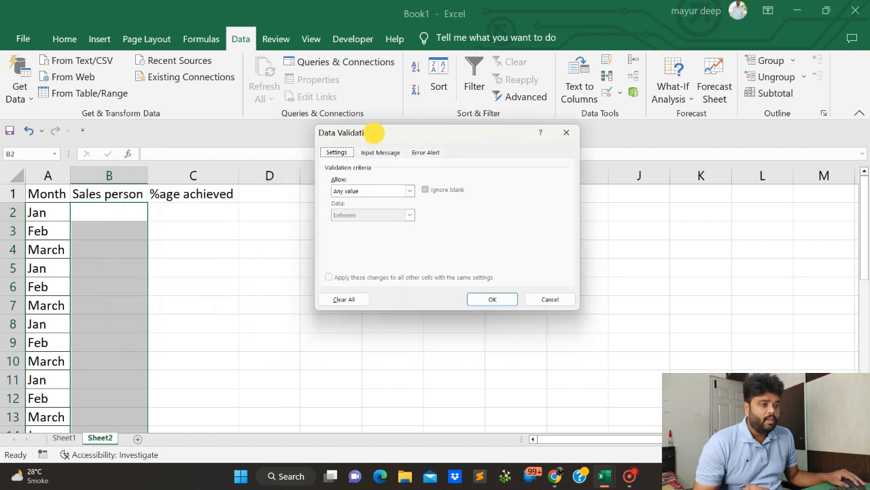
left_click(408, 192)
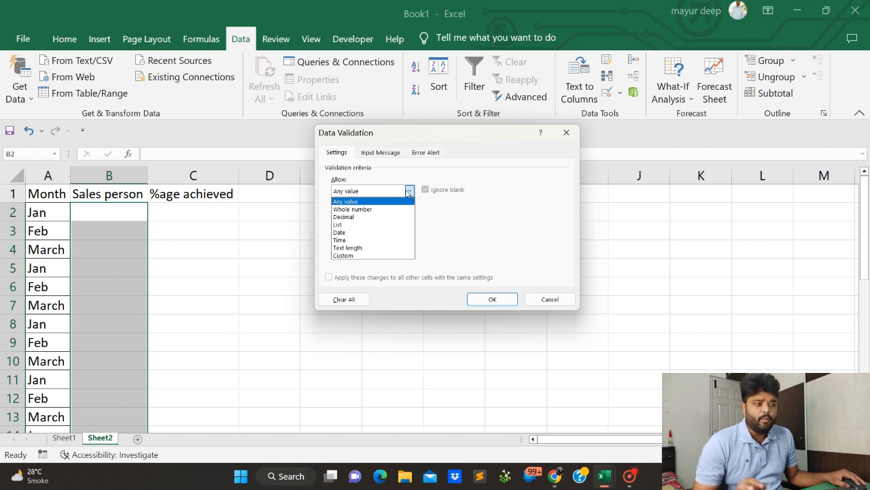
left_click(347, 224)
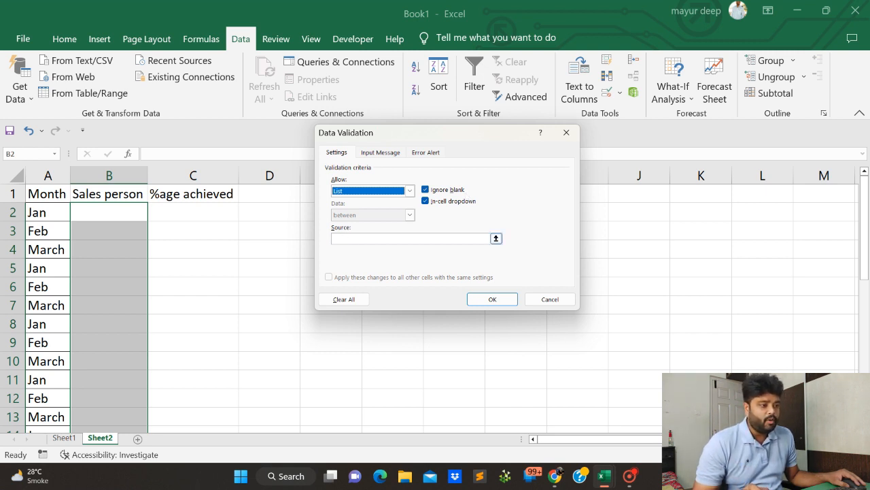
left_click(342, 237)
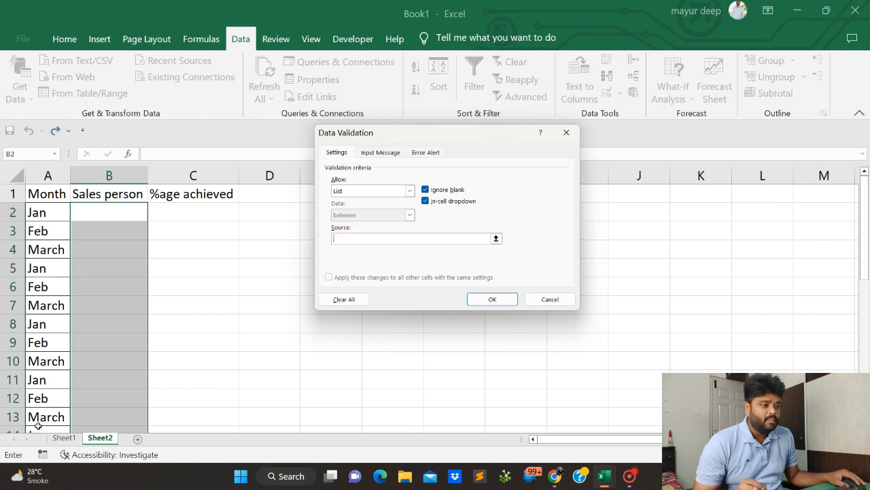
left_click(60, 439)
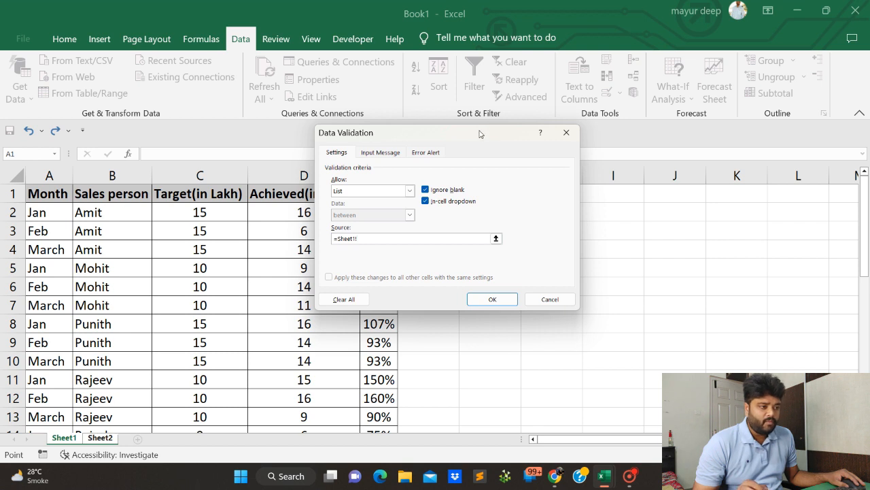
left_click_drag(482, 133, 584, 146)
type("$D$1")
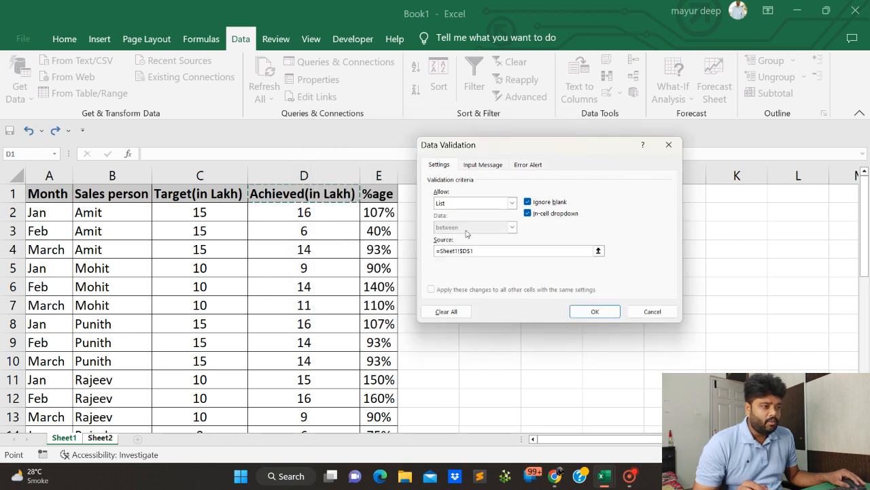
left_click(482, 250)
key("ctrl+a")
key("BackSpace")
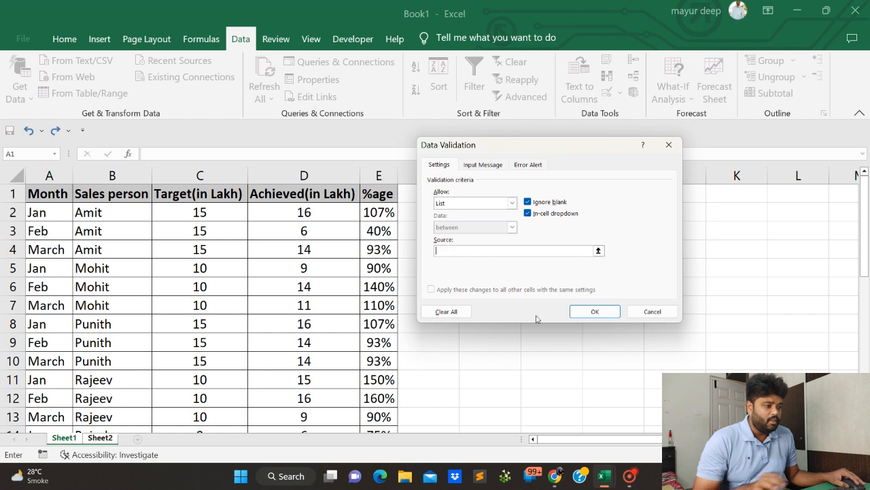
left_click(656, 312)
left_click(106, 207)
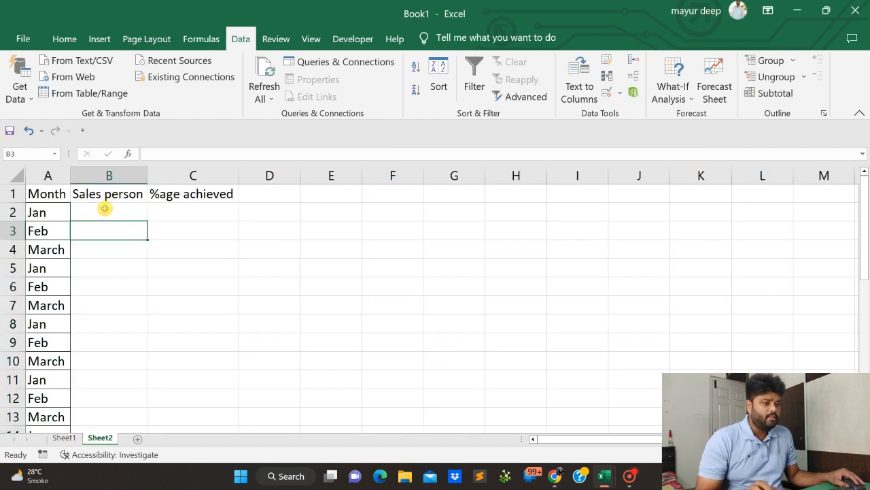
left_click(113, 193)
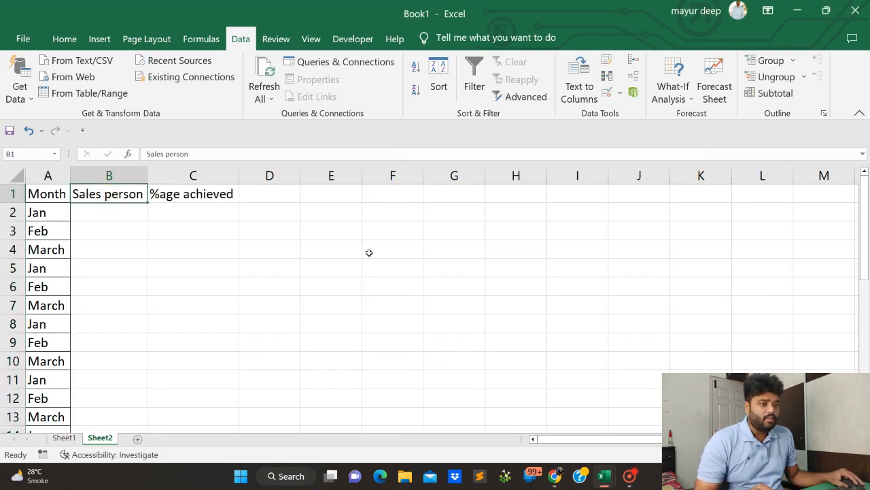
left_click(576, 210)
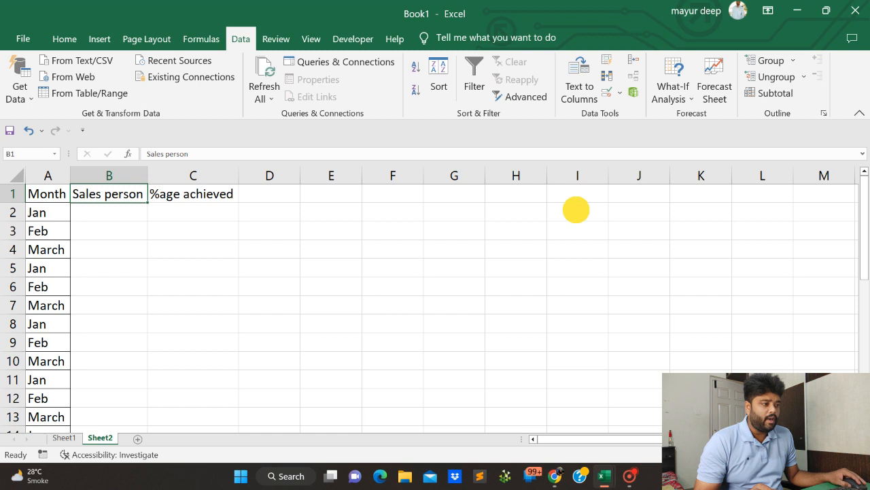
Copy the sales person names in cells B2 to B31 on Sheet1 and paste them into Sheet2 starting at cell J1.
left_click(64, 437)
left_click_drag(108, 207, 126, 396)
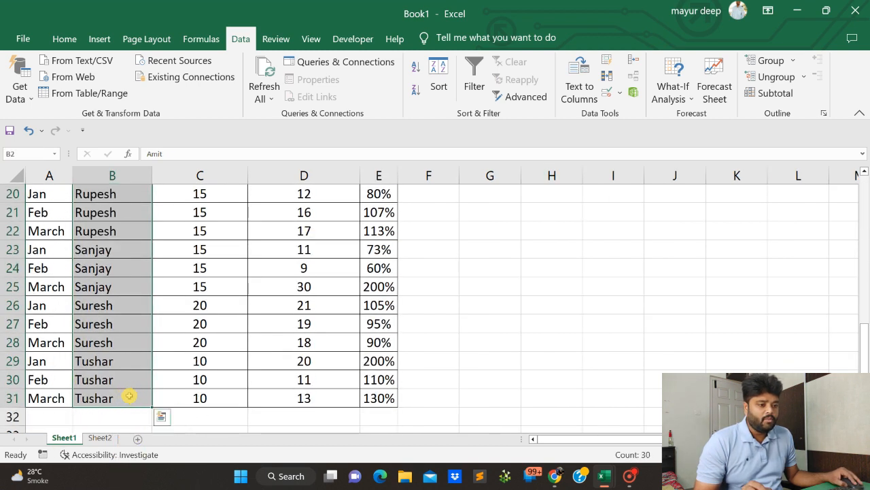
key("ctrl+c")
key("ctrl+Page_Down")
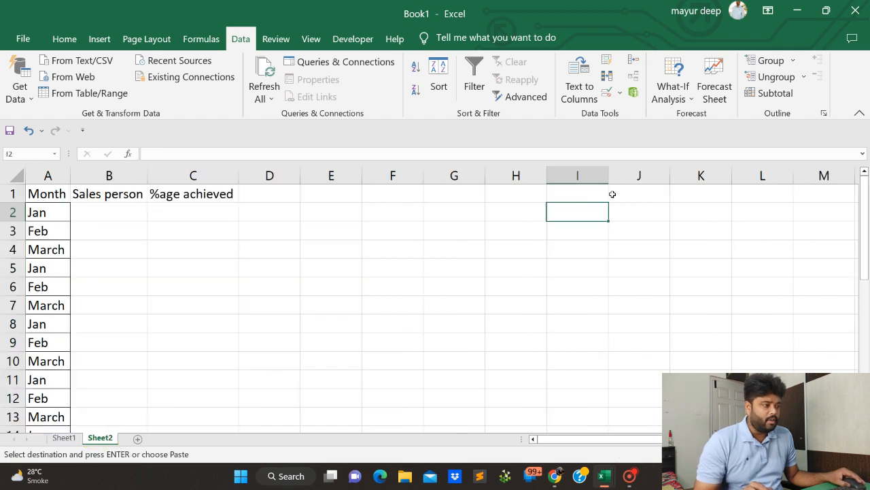
left_click(614, 194)
key("ctrl+v")
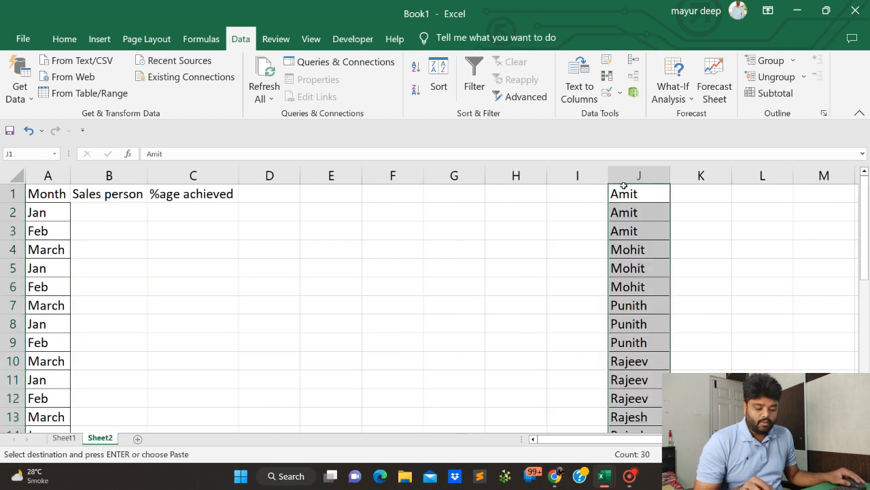
Remove the duplicate names from column J on Sheet2, treating the data as having no headers.
left_click(607, 76)
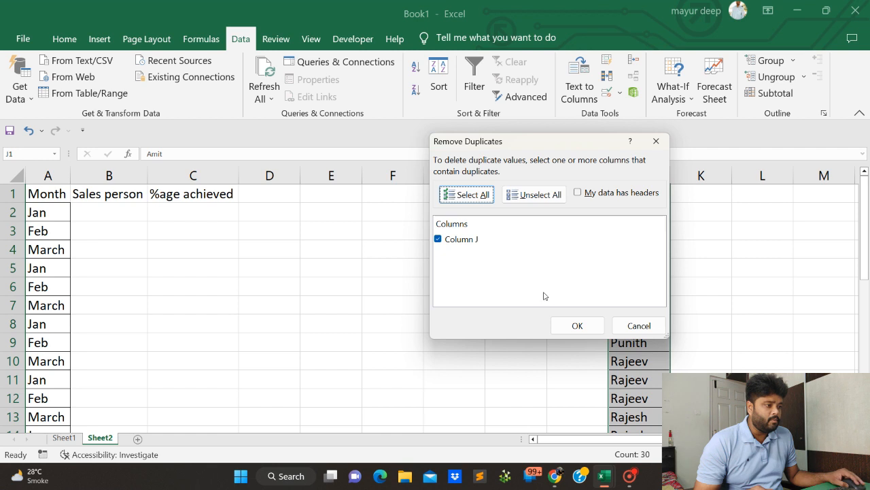
left_click(577, 326)
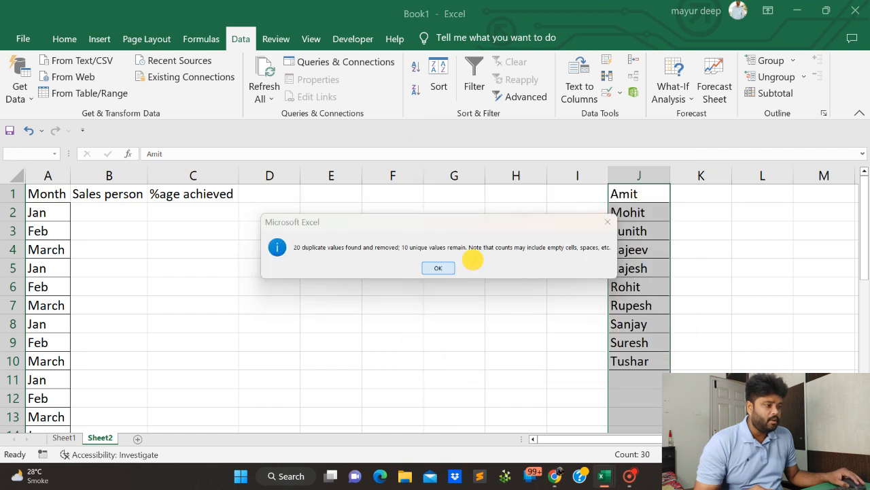
left_click(438, 268)
left_click(639, 211)
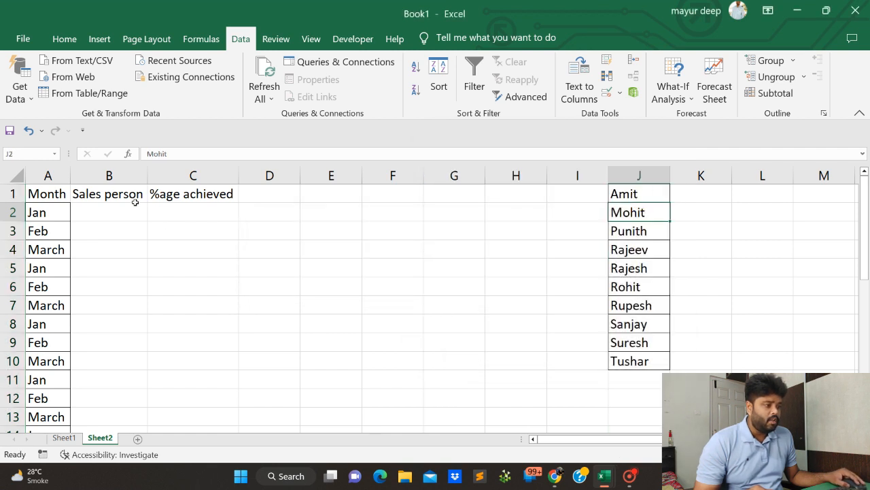
Add list data validation to cells B2 to B31 on Sheet2, with =$J$1:$J$10 as the source.
left_click_drag(129, 211, 106, 401)
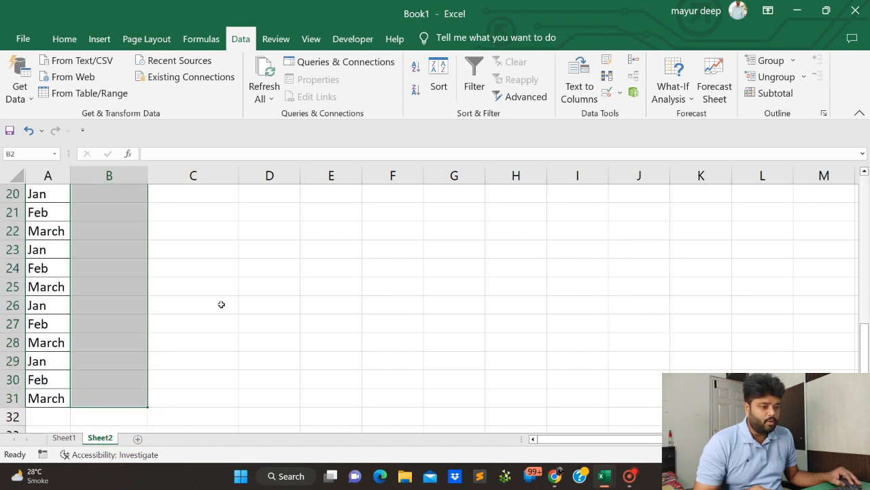
left_click(620, 93)
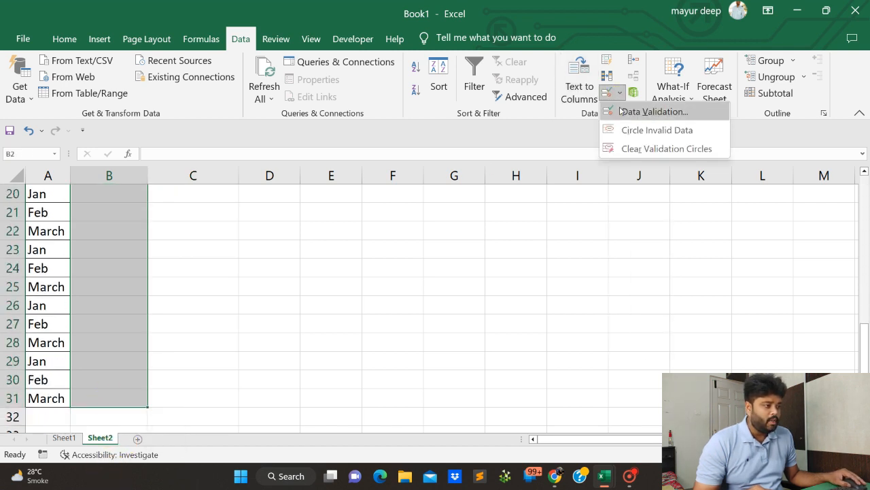
left_click(623, 112)
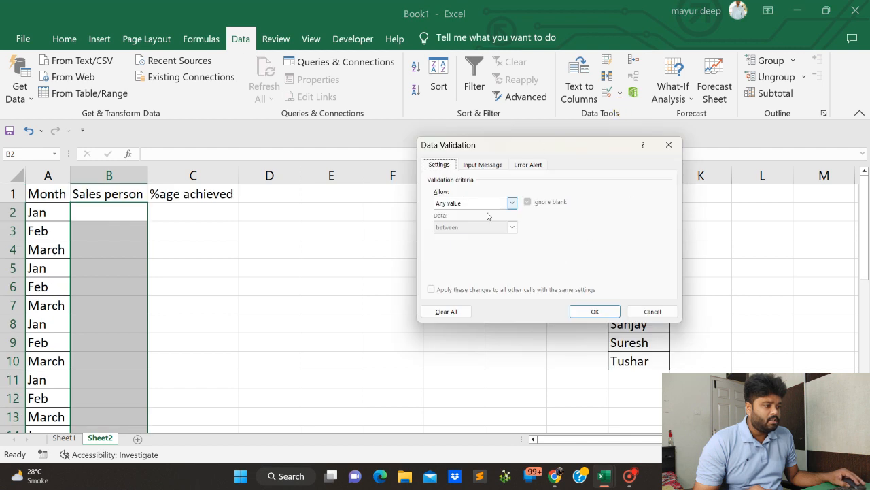
left_click(511, 204)
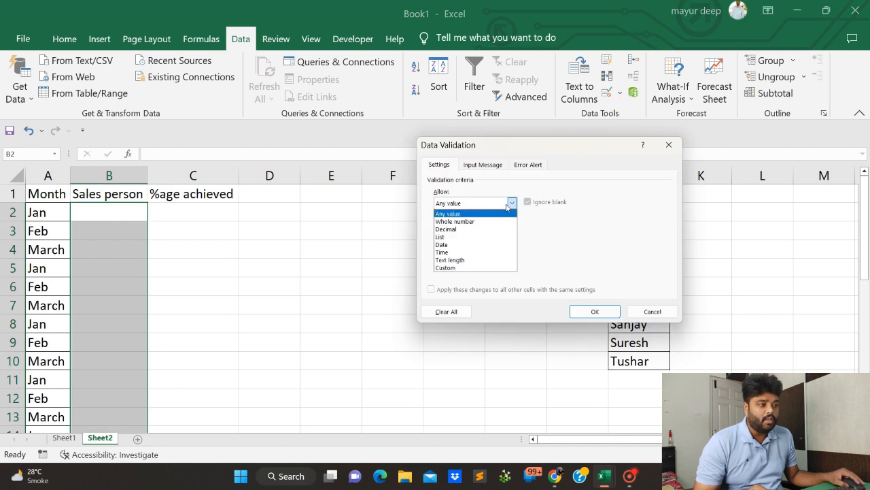
left_click(464, 239)
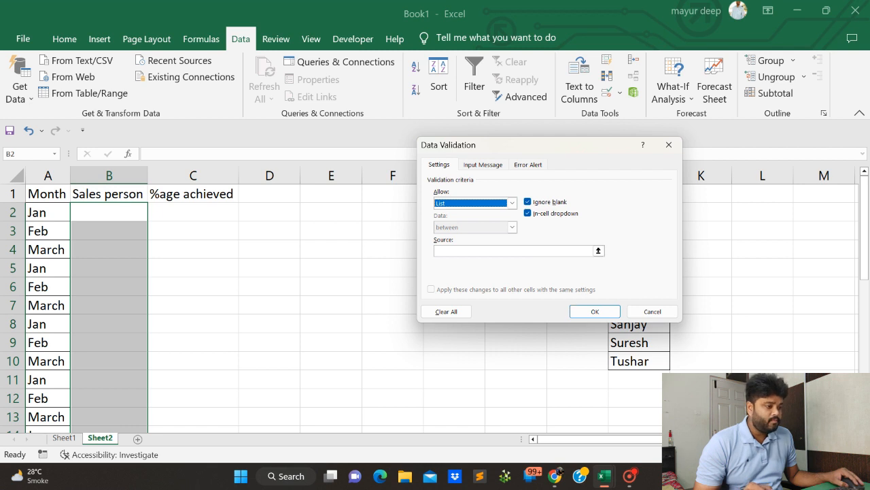
left_click_drag(526, 142, 375, 150)
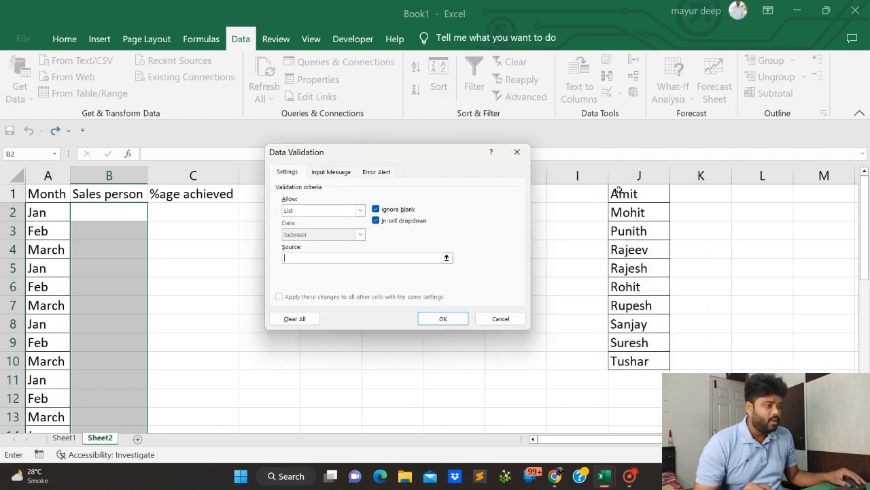
left_click_drag(618, 192, 631, 365)
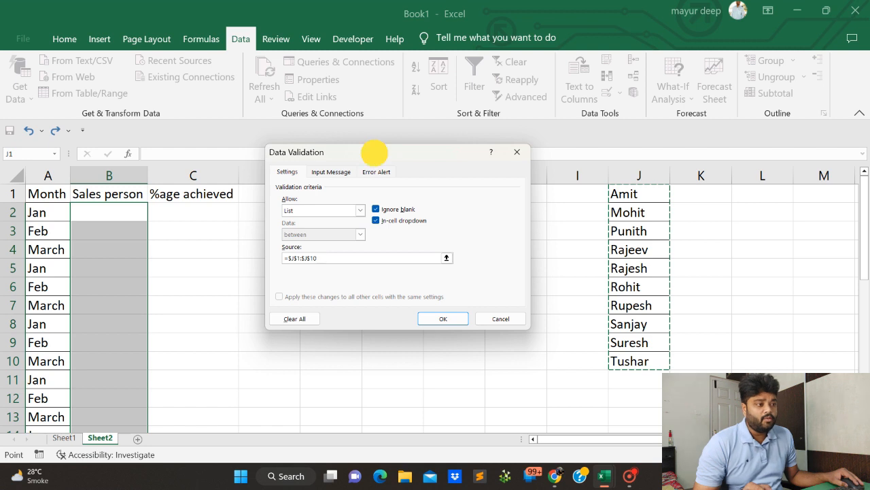
left_click_drag(375, 153, 414, 148)
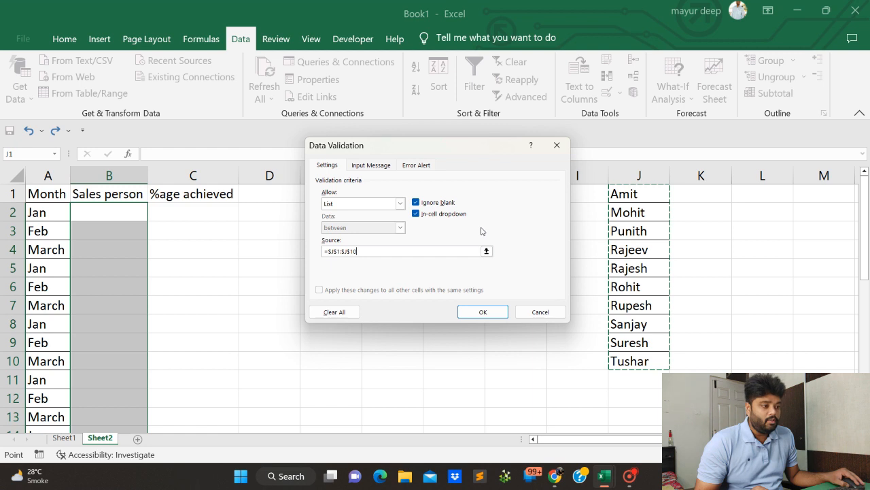
left_click(484, 311)
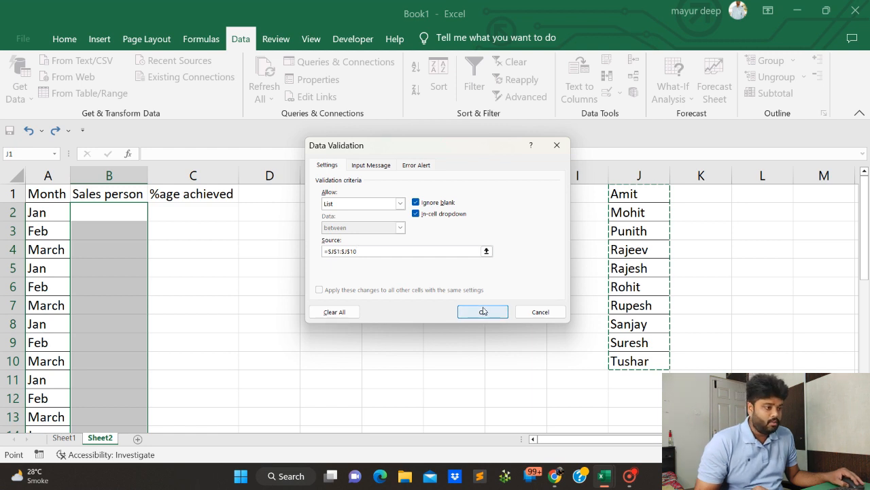
Browse the names offered by the validation list in cell B2 and choose the first one.
left_click(152, 214)
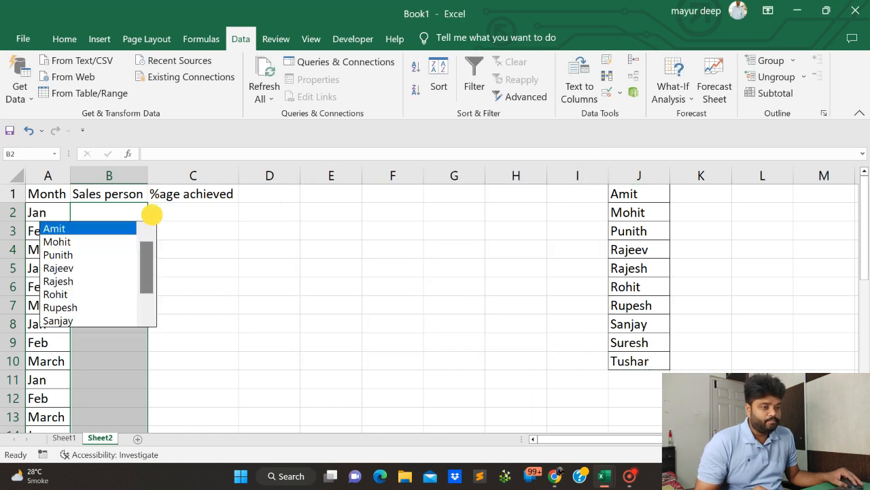
left_click(187, 233)
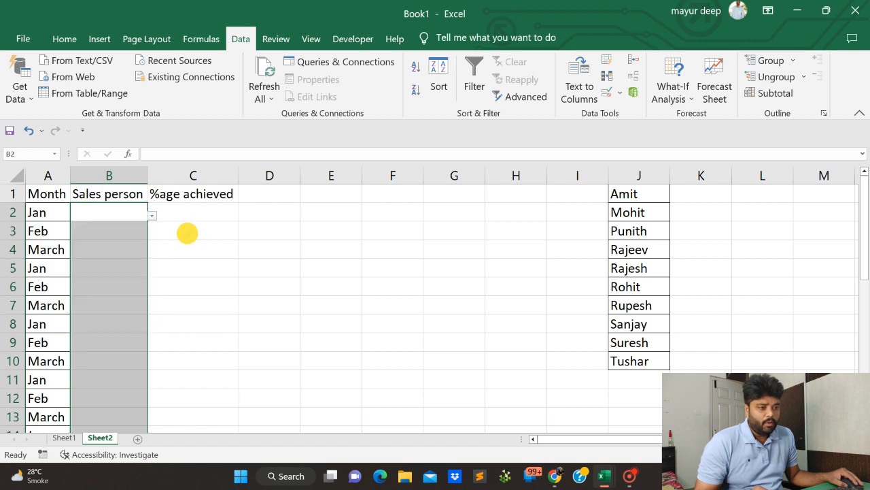
left_click(152, 218)
key("Down")
key("Down")
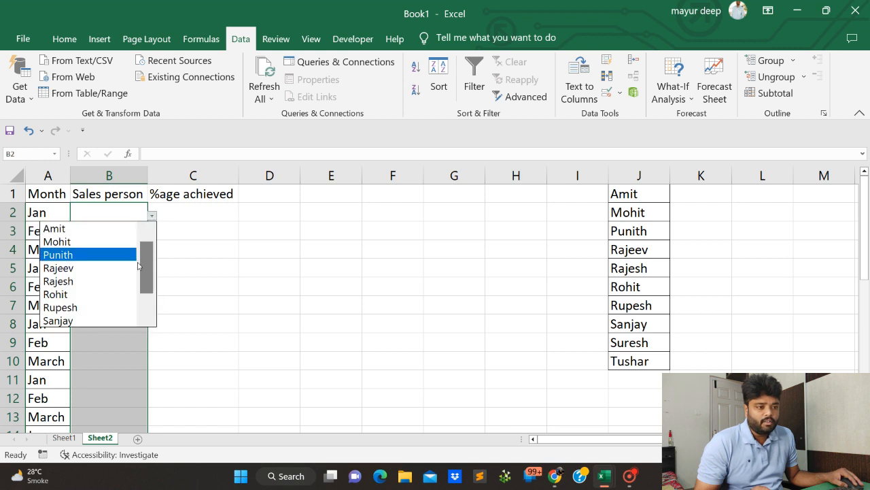
key("Down")
left_click_drag(145, 270, 145, 244)
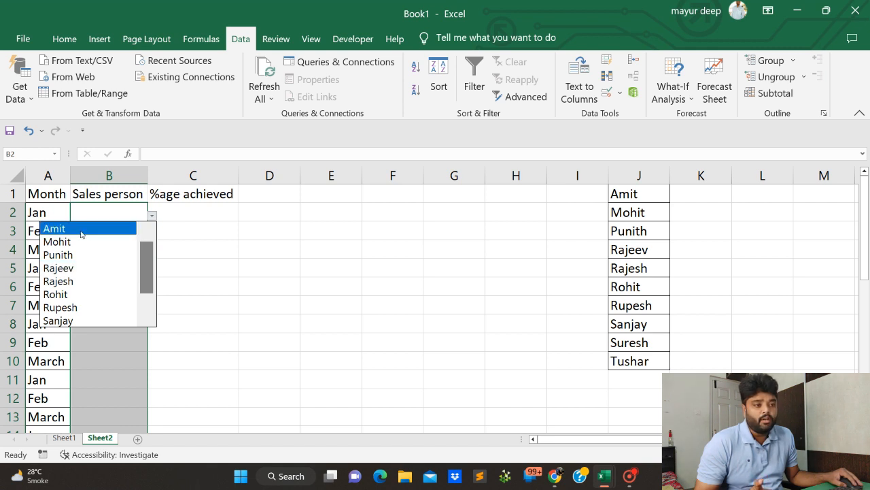
left_click(81, 230)
left_click(169, 228)
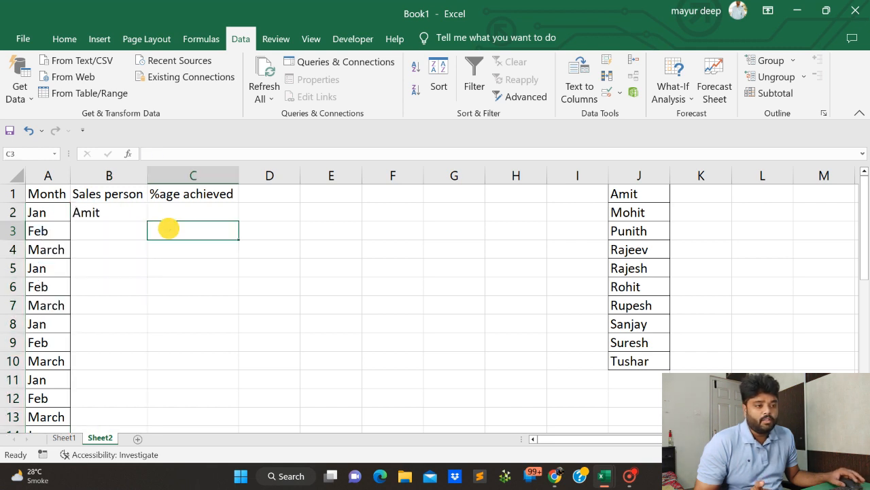
Choose the first listed sales person for the Feb and March rows in cells B3 and B4.
left_click(116, 231)
left_click(151, 234)
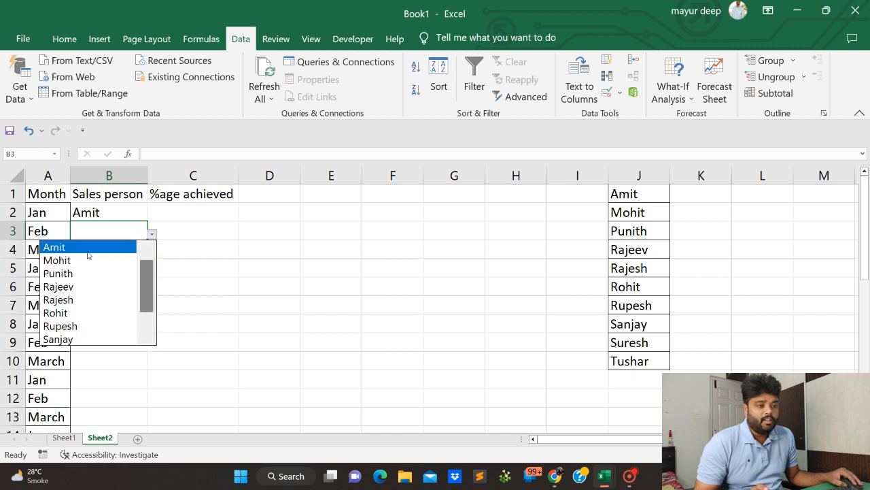
left_click(61, 248)
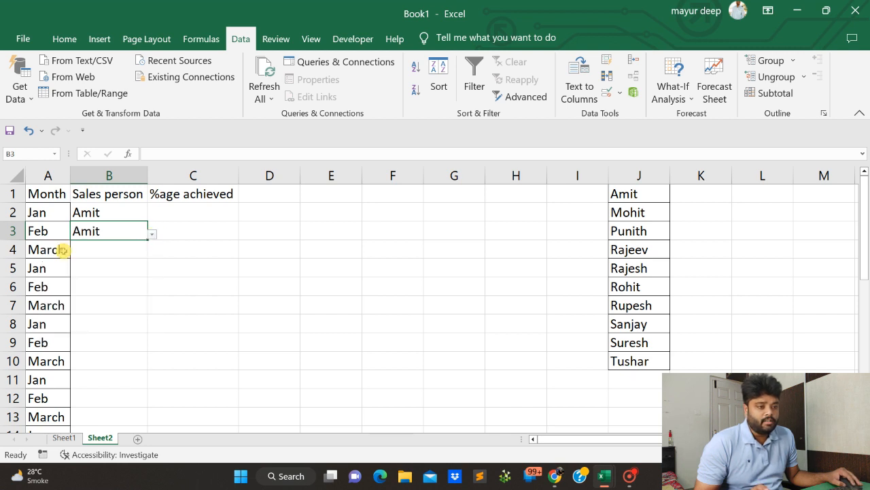
left_click(117, 251)
left_click(152, 252)
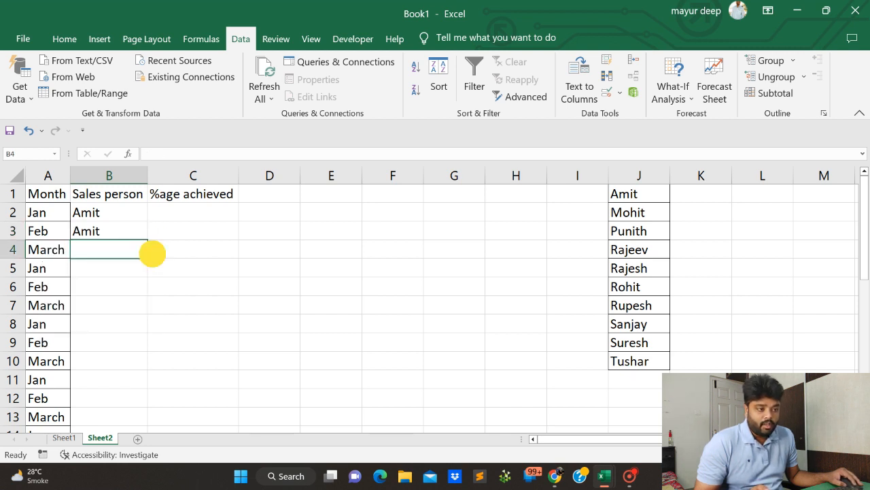
left_click(74, 267)
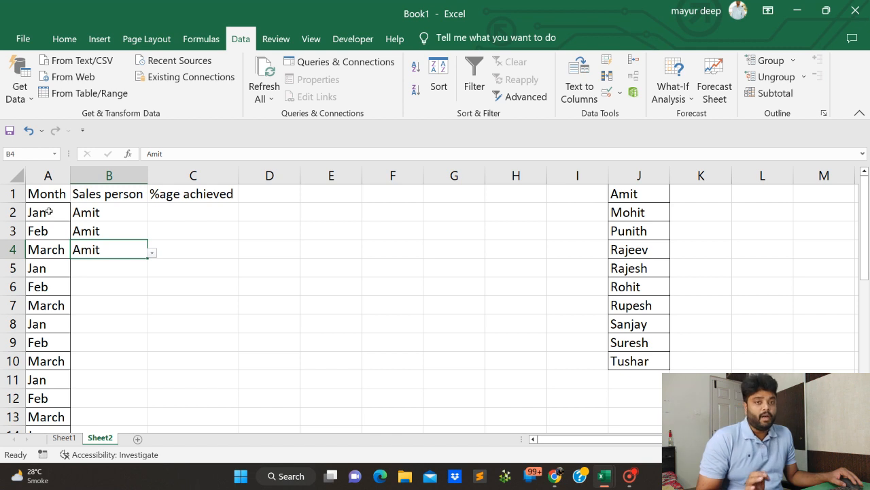
Choose the second listed sales person for the Jan and Feb rows in cells B5 and B6.
left_click(124, 268)
left_click(151, 272)
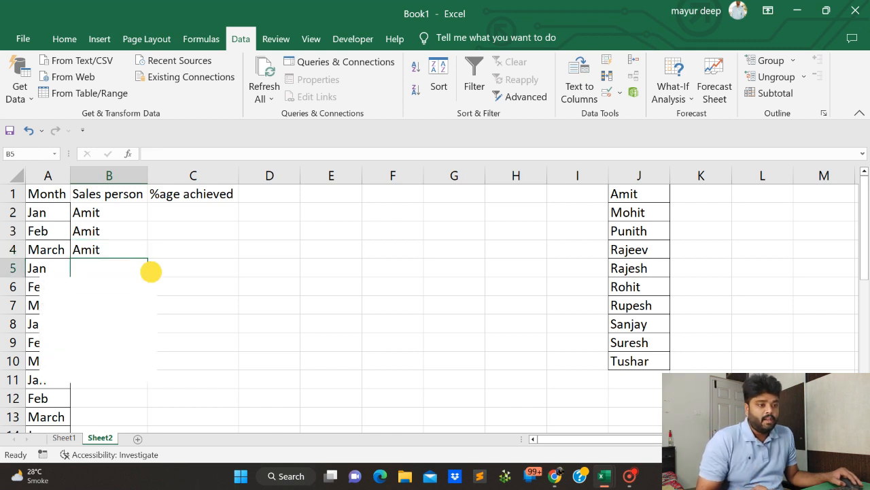
left_click(88, 295)
left_click(98, 283)
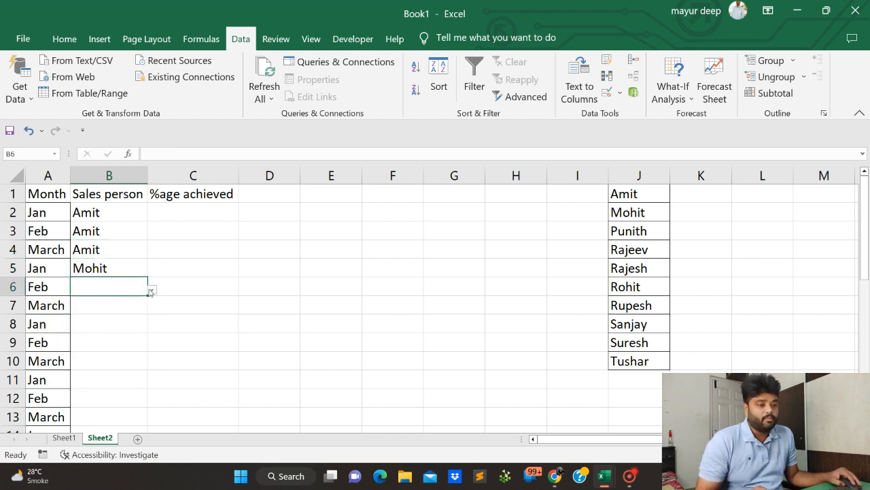
left_click(151, 290)
left_click(91, 314)
Choose the third listed sales person in cell B7 and the fourth listed one in cell B8.
left_click(131, 301)
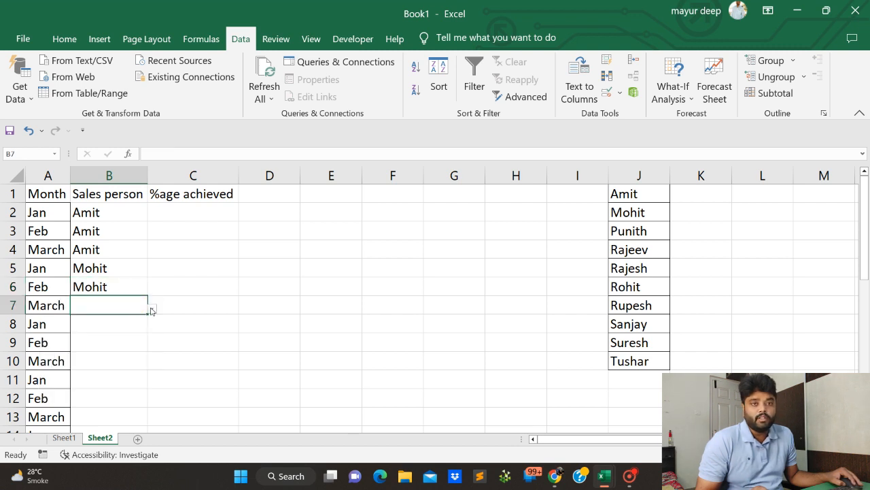
left_click(152, 309)
left_click(81, 348)
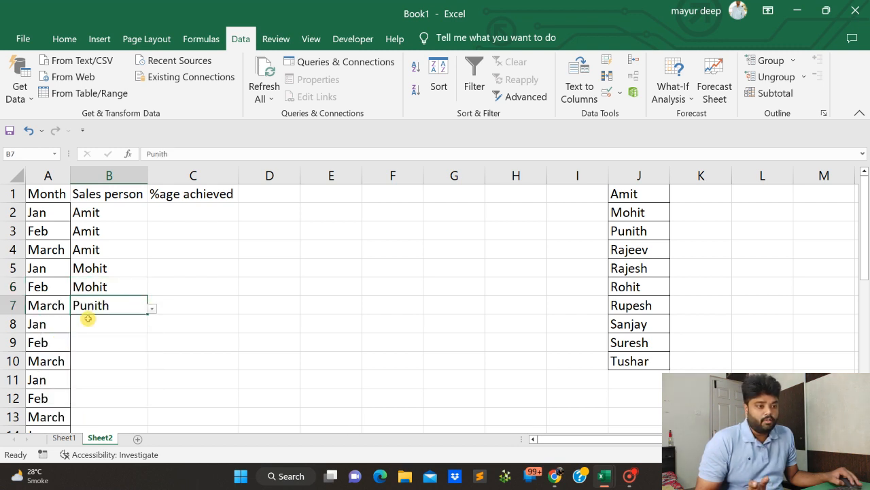
left_click(143, 326)
left_click(151, 327)
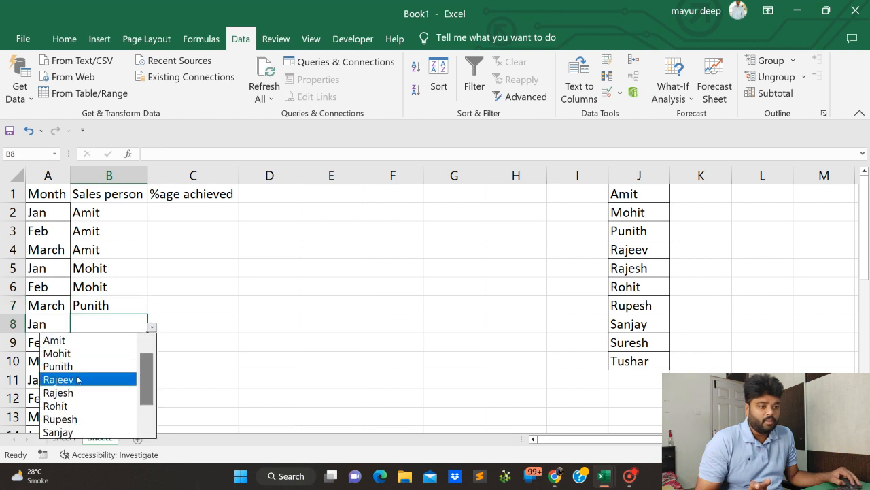
left_click(79, 376)
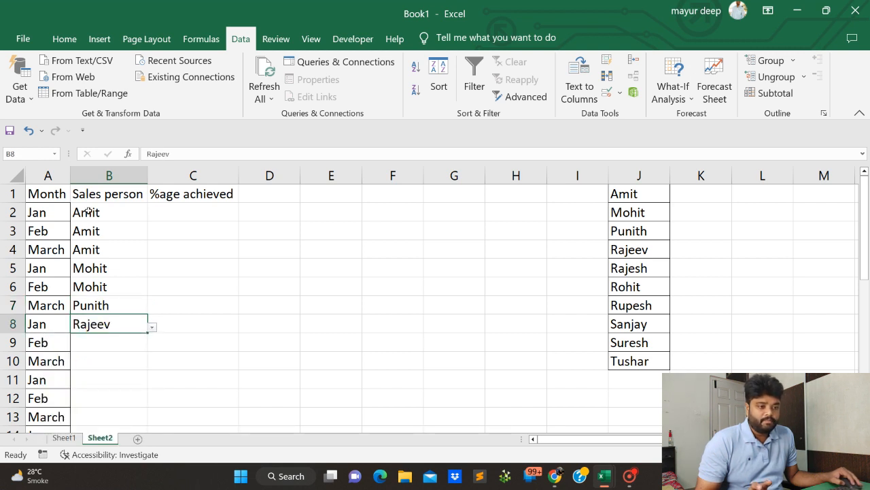
Clear the trial sales person names from cells B2 to B8 and return to cell B2.
left_click_drag(88, 212, 97, 327)
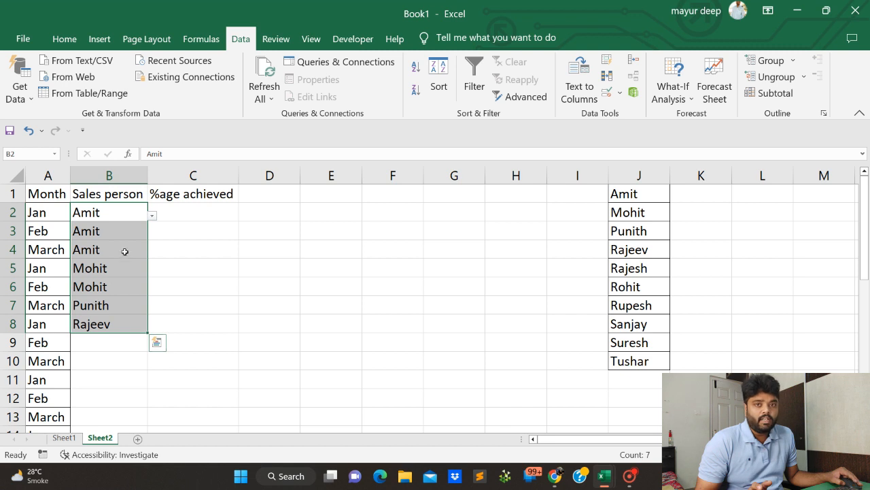
left_click(199, 232)
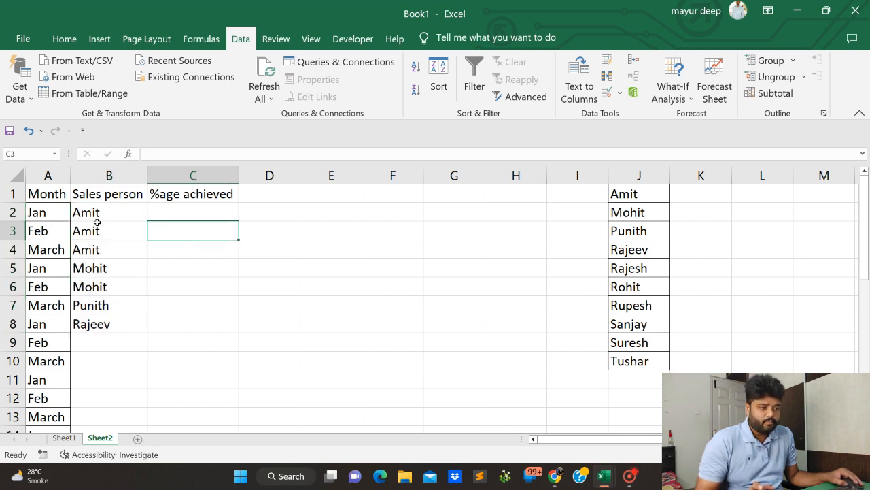
left_click_drag(96, 214, 102, 324)
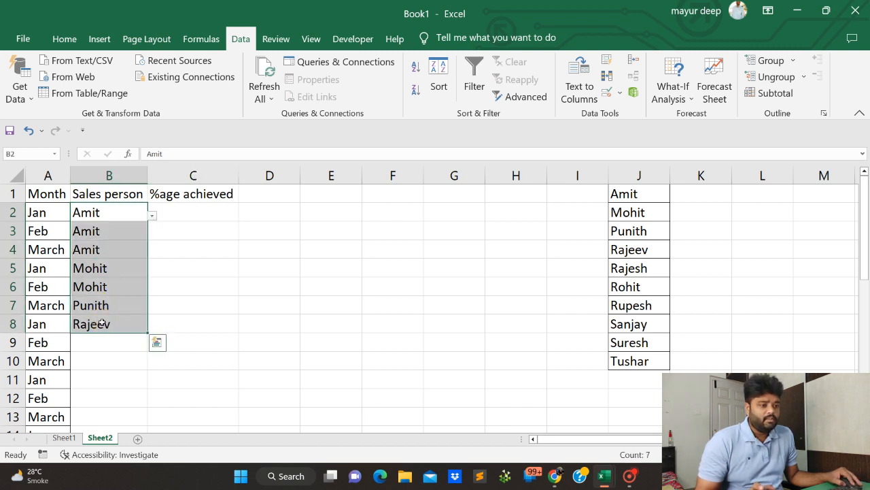
key("Delete")
key("Right")
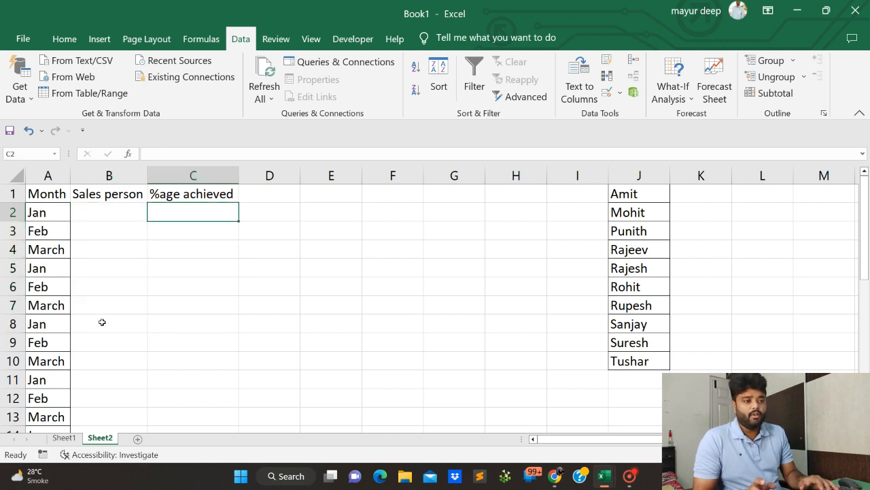
key("Left")
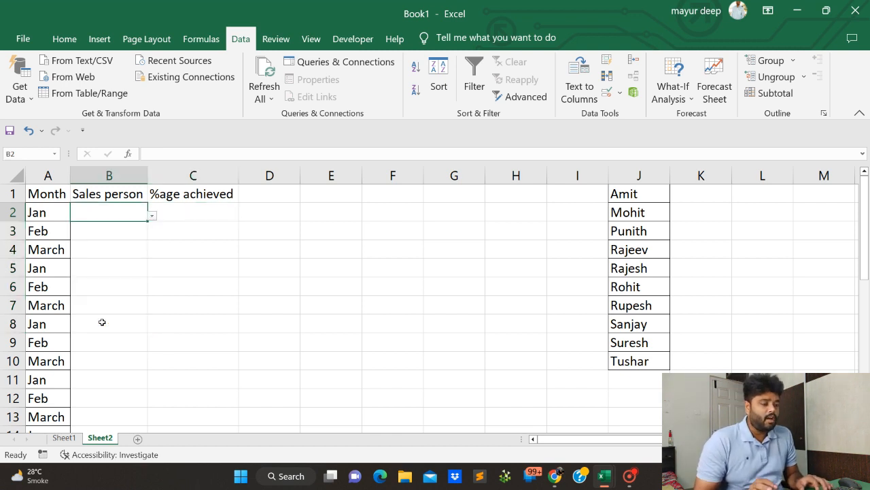